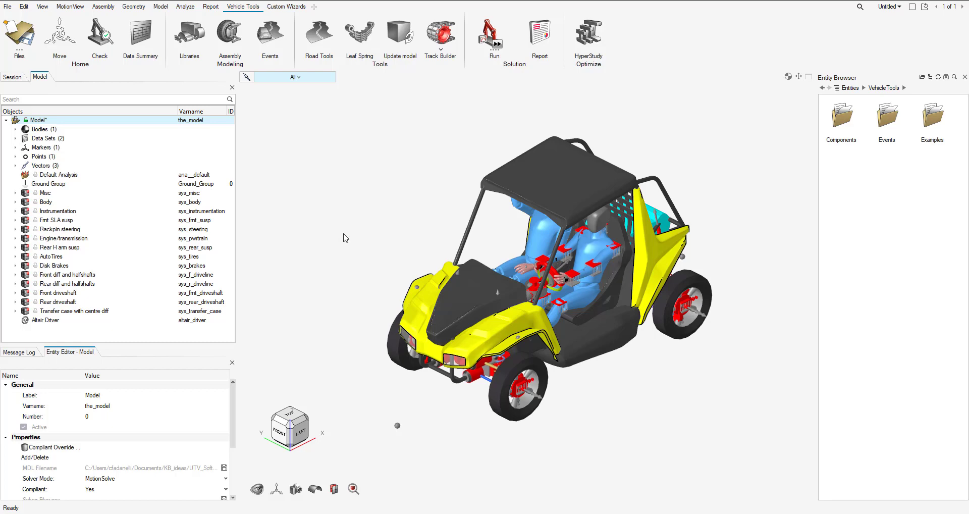
# Step: In the Altair 2023 install folder, drill down through hwdesktop > hw > mdl > autoentities > properties > Tires
pyautogui.hotkey('alt', 'Tab')
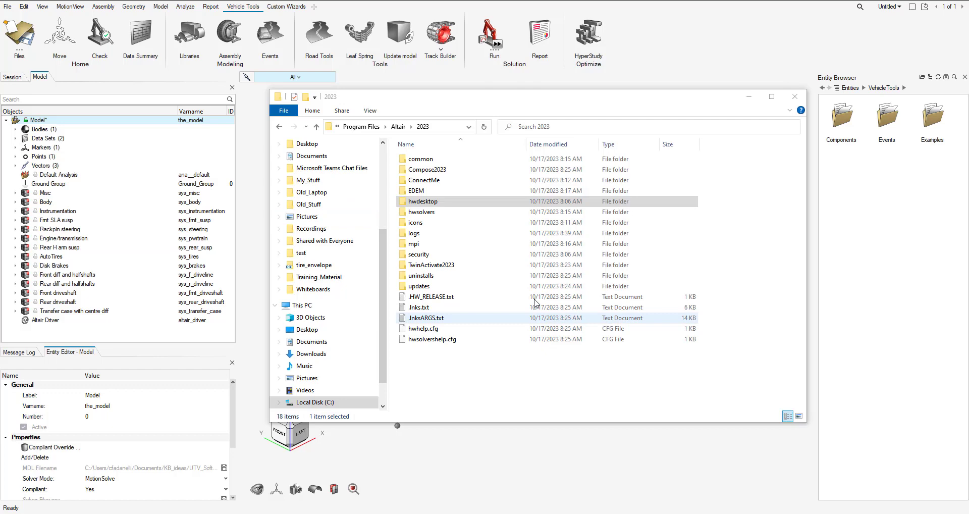
pyautogui.click(444, 202)
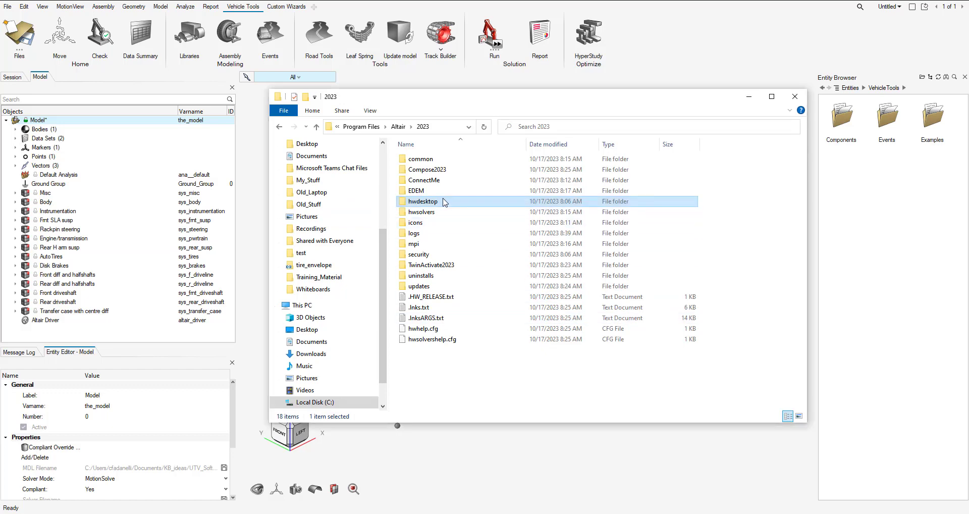
pyautogui.doubleClick(444, 202)
pyautogui.doubleClick(444, 202)
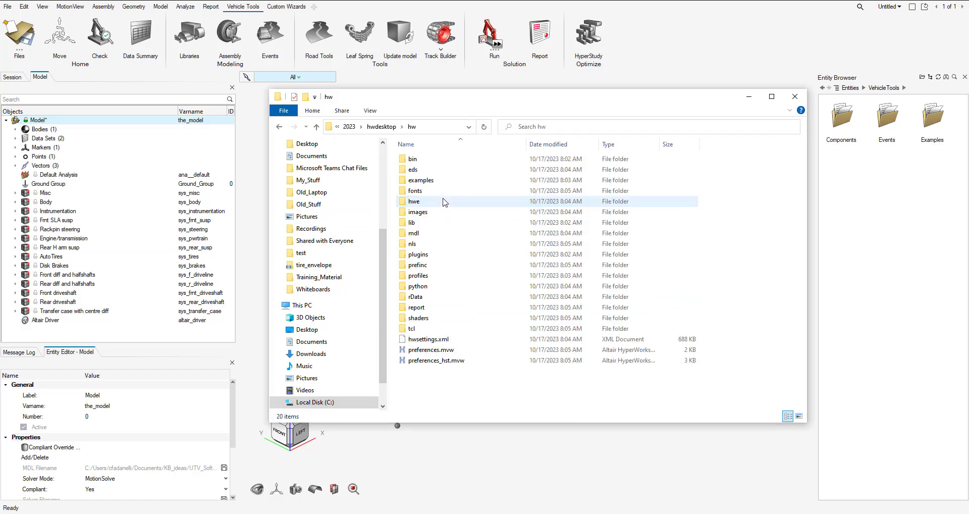
pyautogui.doubleClick(430, 235)
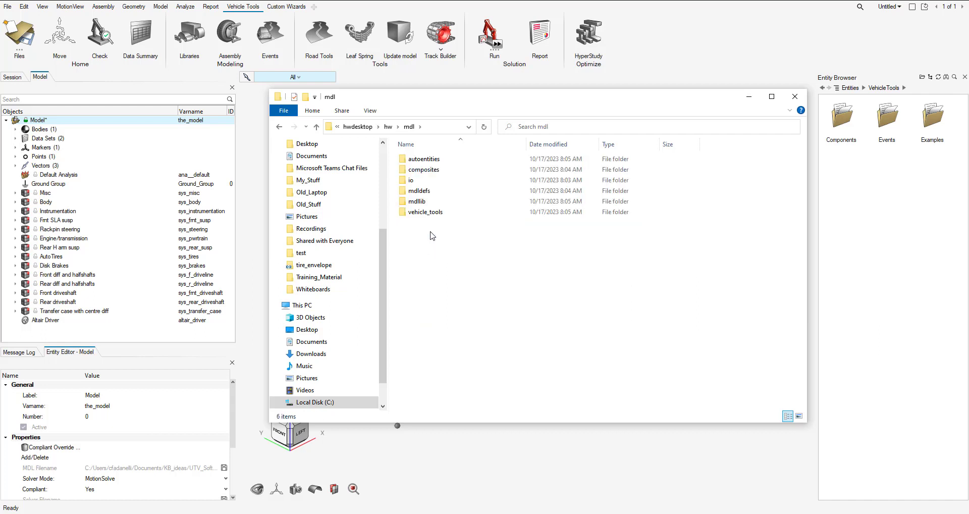
pyautogui.doubleClick(422, 159)
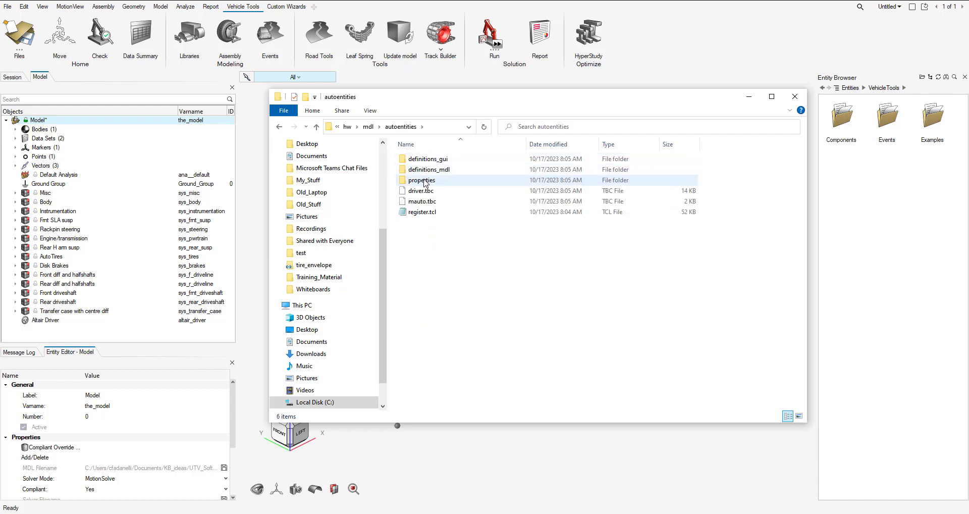
pyautogui.doubleClick(422, 180)
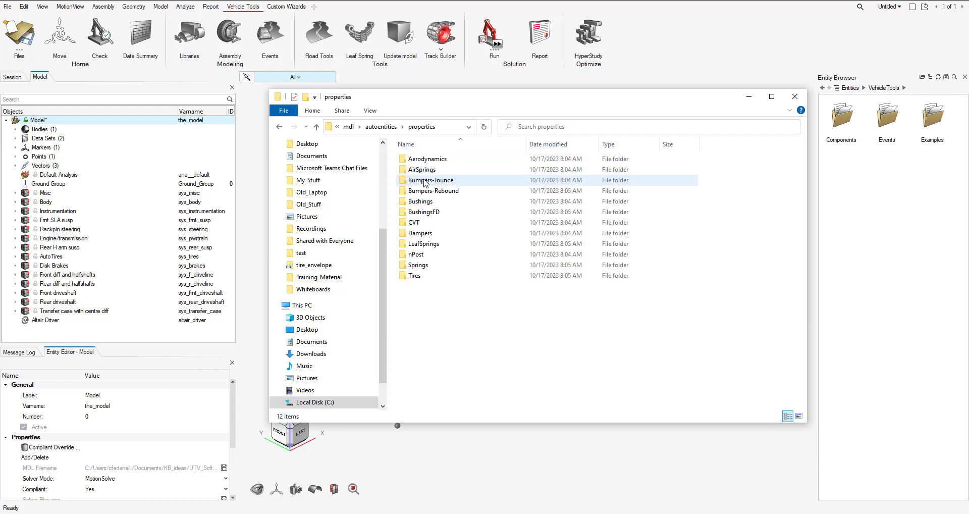
pyautogui.doubleClick(426, 275)
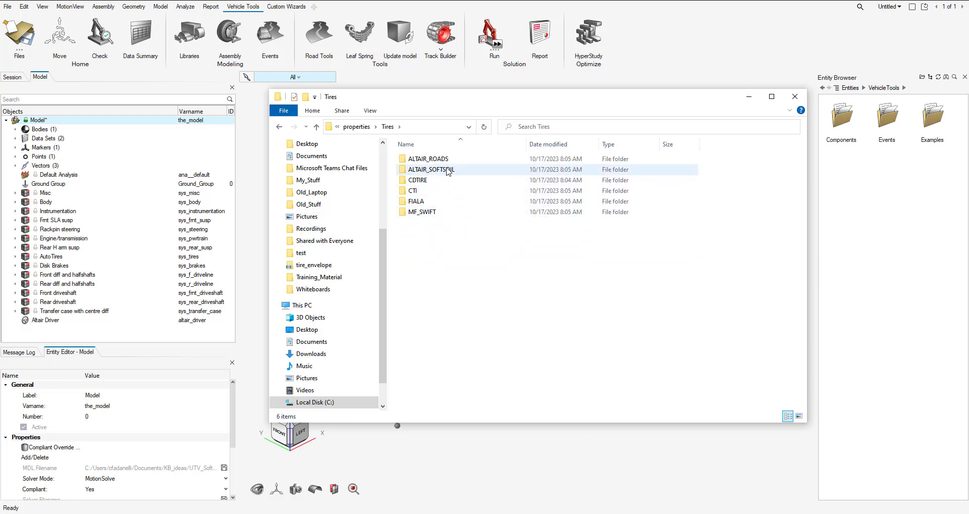
# Step: Open ALTAIR_SOFTSOIL > SoilLibrary and bring up the actions for clayey_soil_38_bump_obstacle.rdf
pyautogui.click(426, 171)
pyautogui.doubleClick(427, 171)
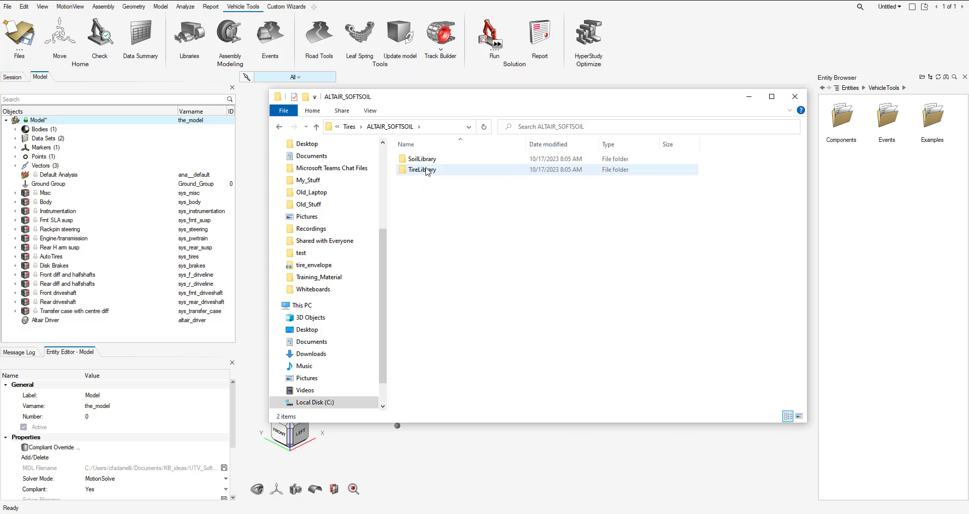
pyautogui.click(429, 160)
pyautogui.doubleClick(429, 160)
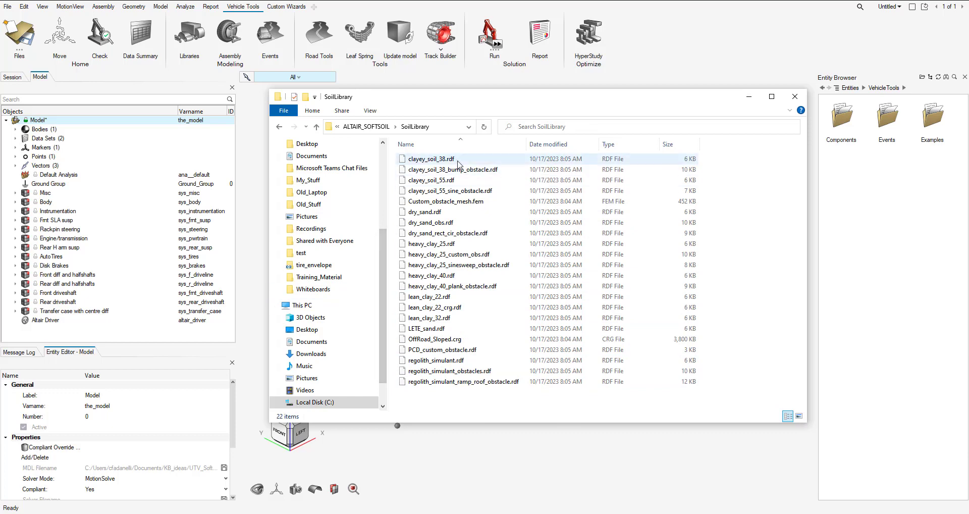
pyautogui.click(425, 172)
pyautogui.rightClick(425, 172)
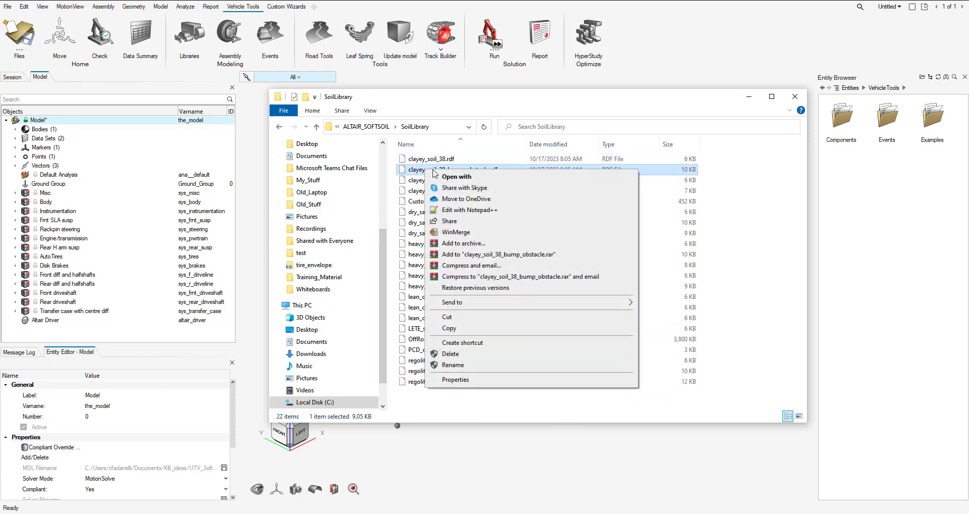
# Step: Open clayey_soil_38_bump_obstacle.rdf with Notepad++ and scroll through its soil parameters
pyautogui.click(453, 212)
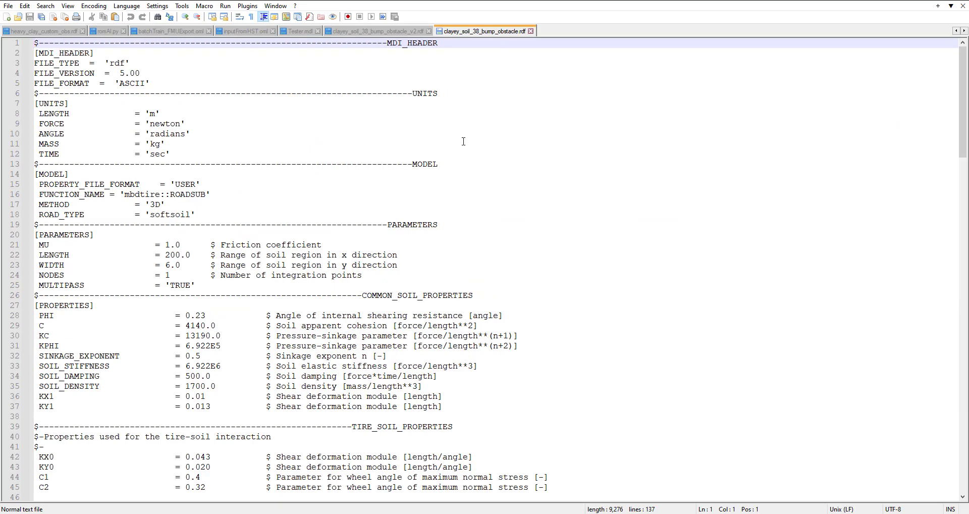
pyautogui.scroll(-2, 486, 148)
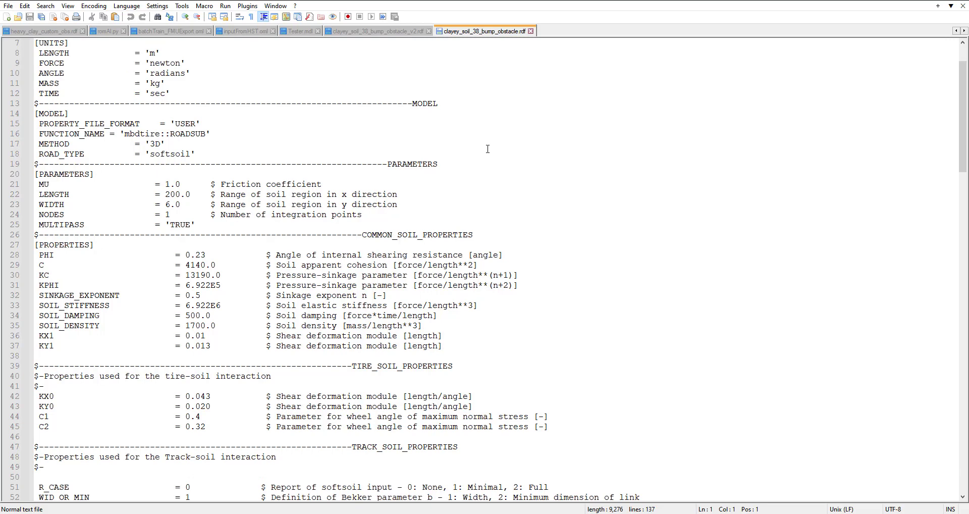
pyautogui.scroll(-2, 487, 149)
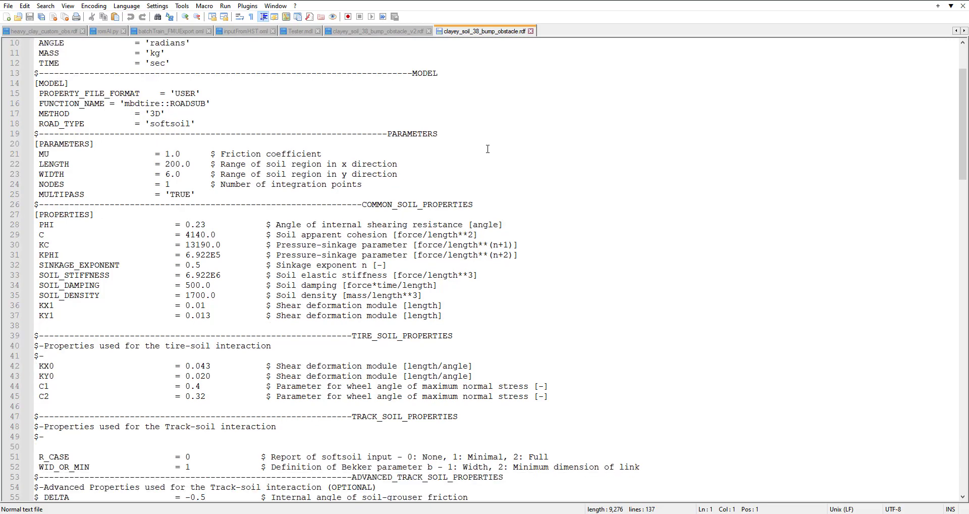
pyautogui.scroll(-4, 487, 149)
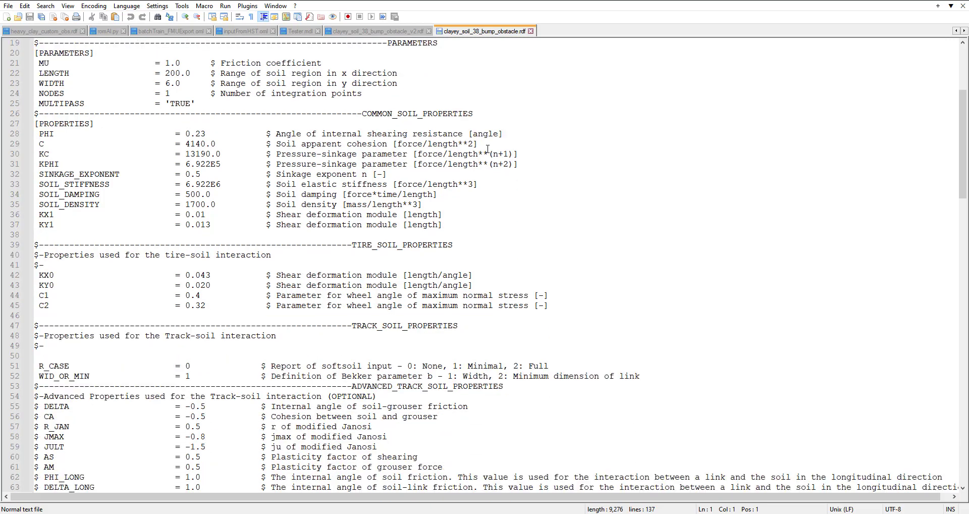
pyautogui.scroll(-3, 488, 148)
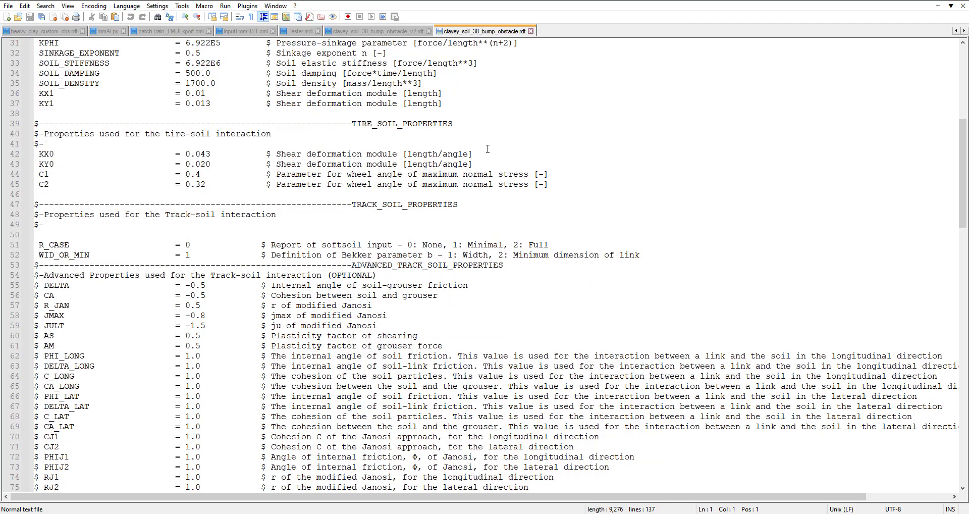
pyautogui.scroll(-3, 487, 148)
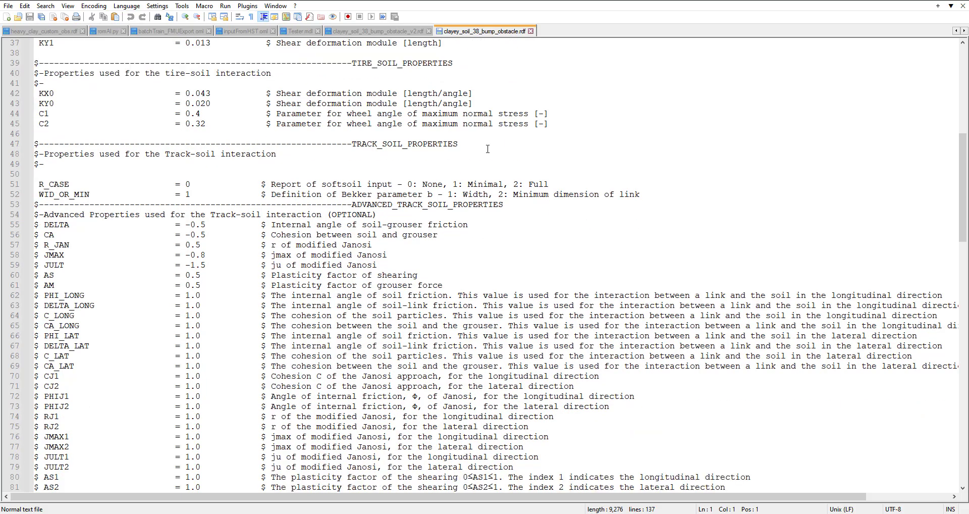
pyautogui.scroll(-8, 488, 148)
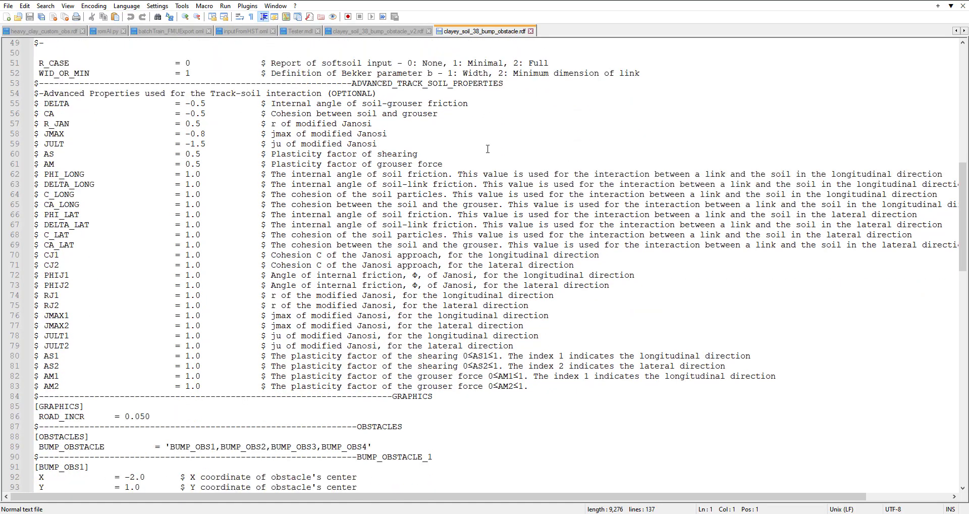
pyautogui.scroll(-3, 487, 149)
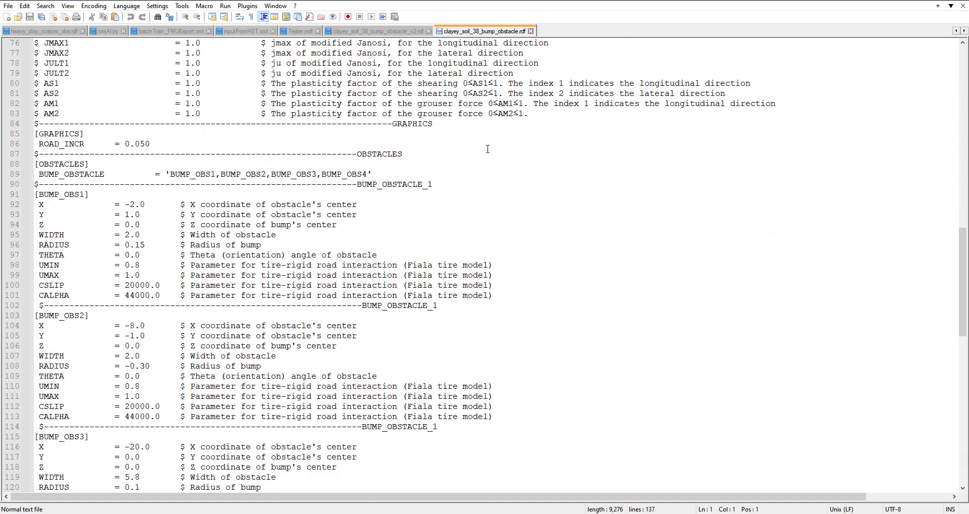
pyautogui.scroll(-5, 487, 149)
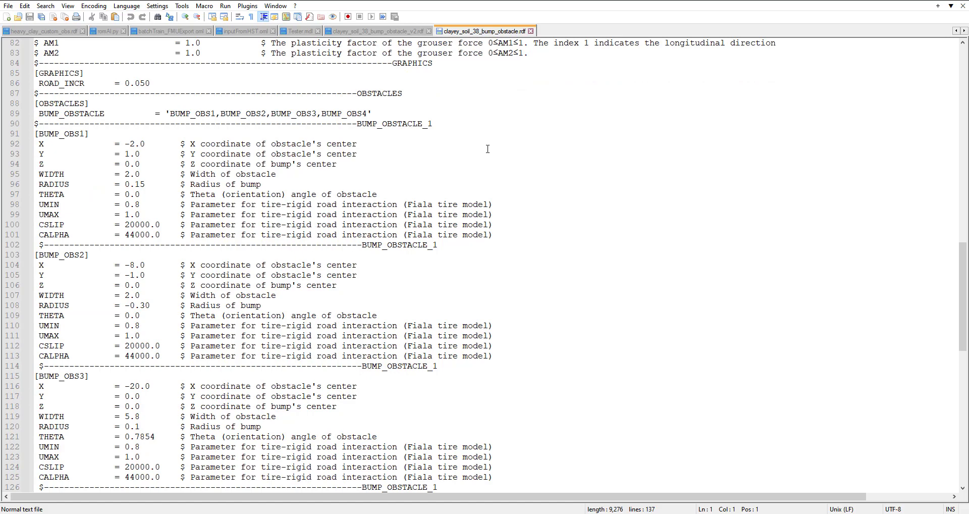
pyautogui.scroll(-2, 487, 149)
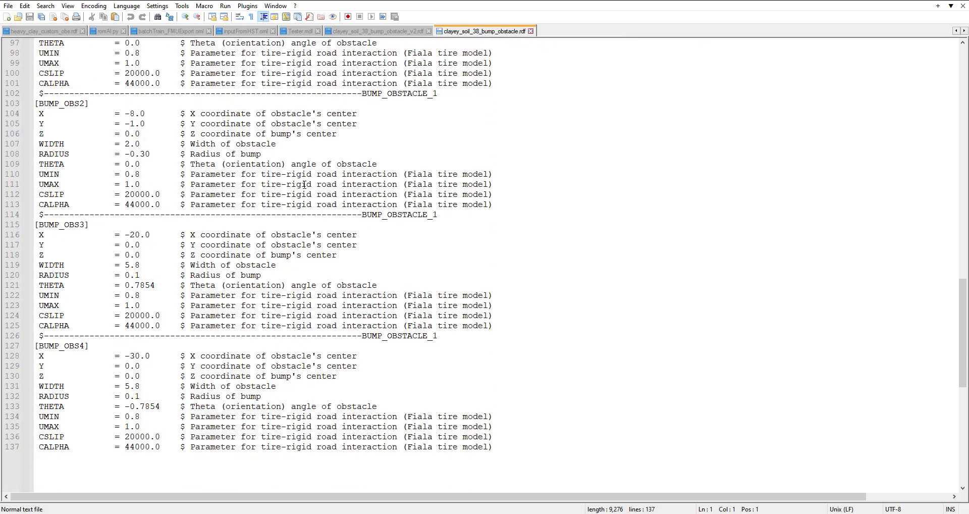
# Step: Check the ROOF_OBS1 block in the _v2.rdf copy, then bring up the Chrome Obstacles help page
pyautogui.click(376, 31)
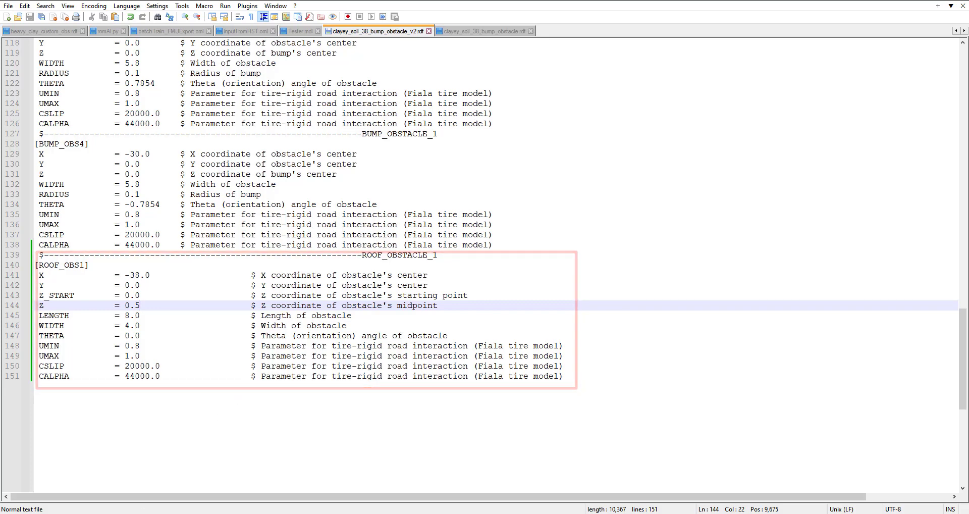
pyautogui.moveTo(136, 513)
pyautogui.click(183, 499)
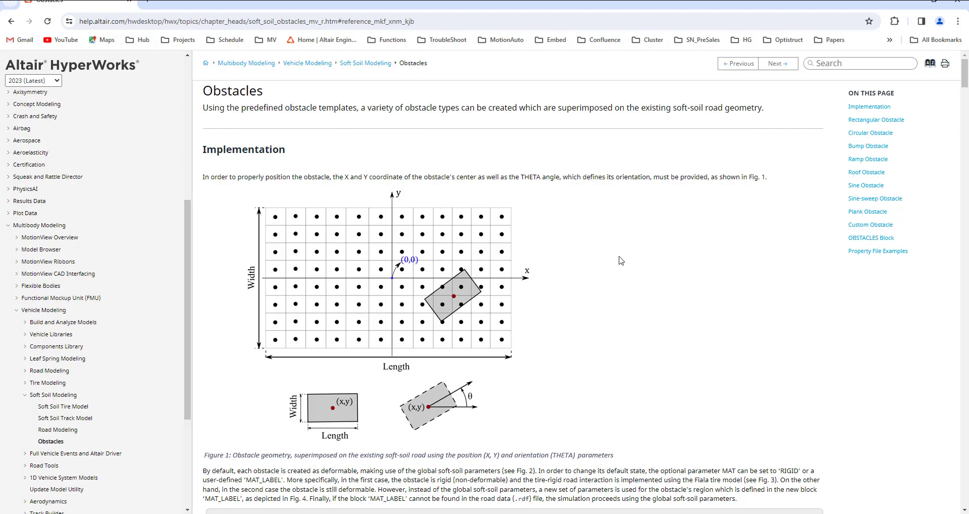
# Step: Scroll the Obstacles page from the Implementation figure through the obstacle tables and Property File Examples
pyautogui.scroll(-8, 621, 260)
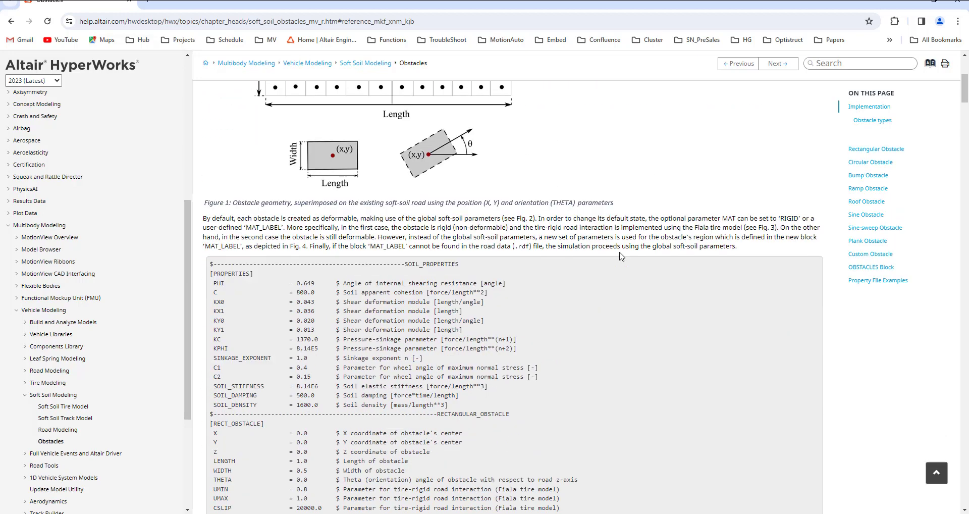
pyautogui.scroll(-9, 621, 256)
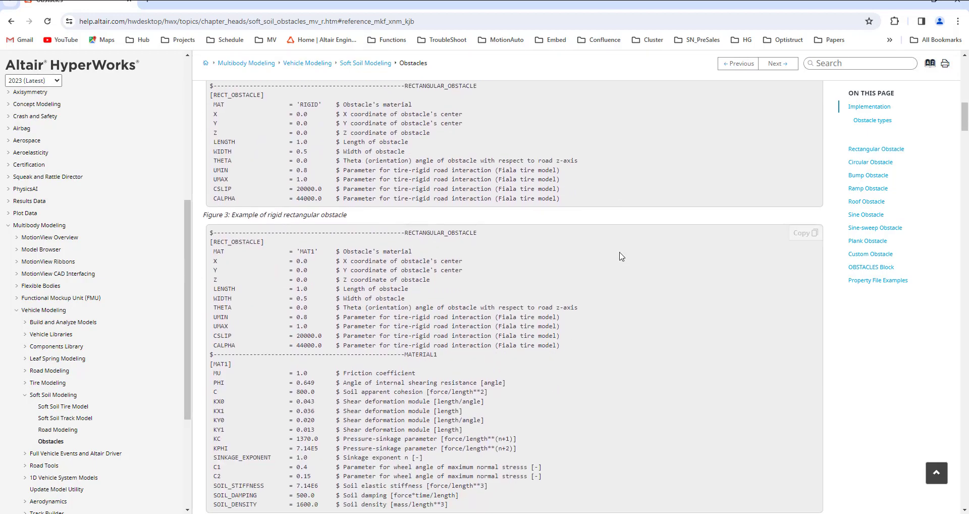
pyautogui.scroll(-18, 621, 256)
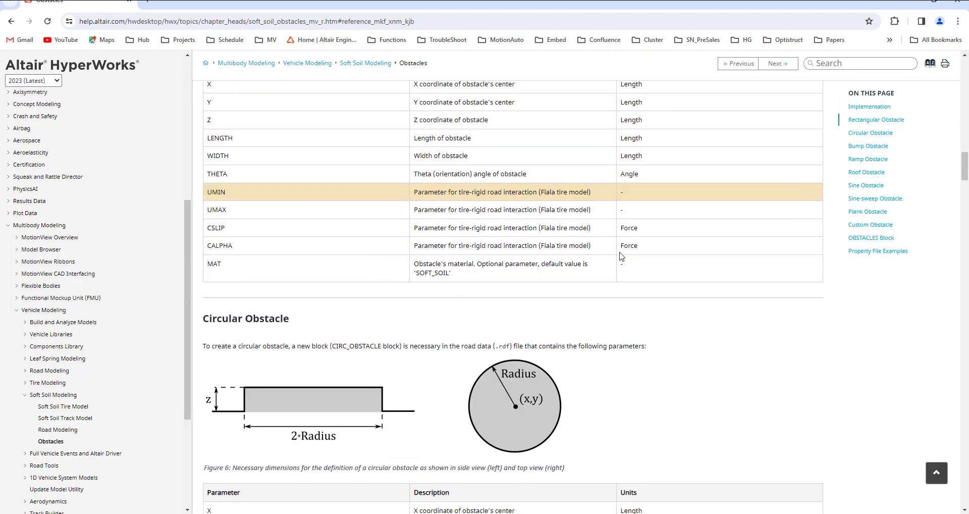
pyautogui.scroll(-20, 620, 256)
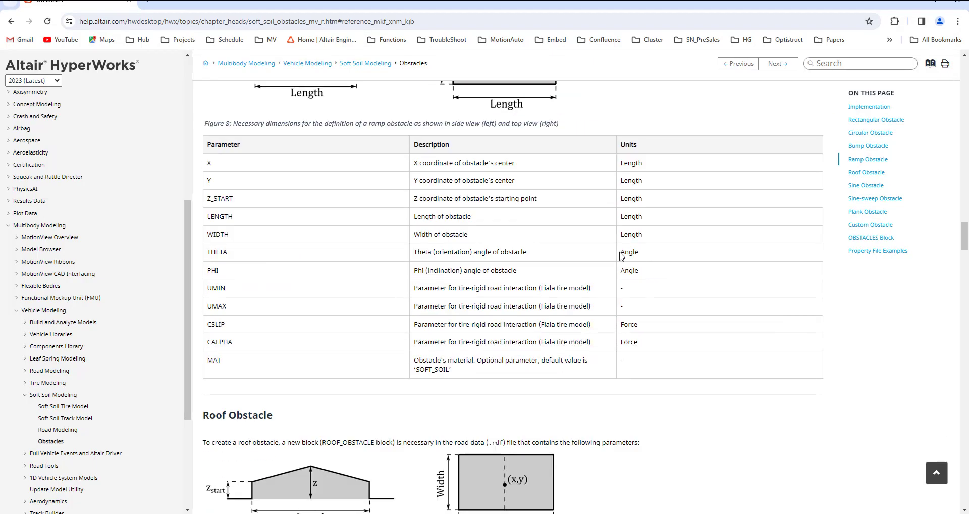
pyautogui.scroll(-20, 621, 257)
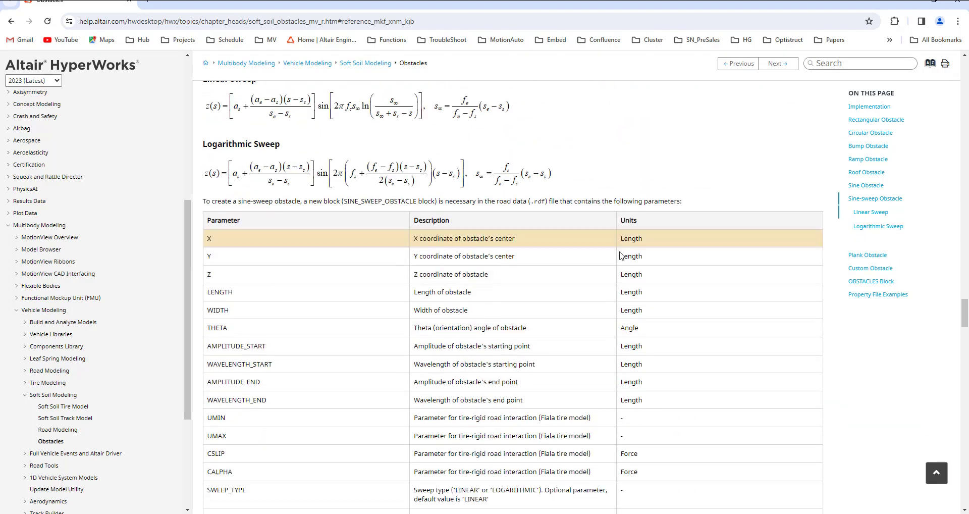
pyautogui.scroll(-20, 621, 256)
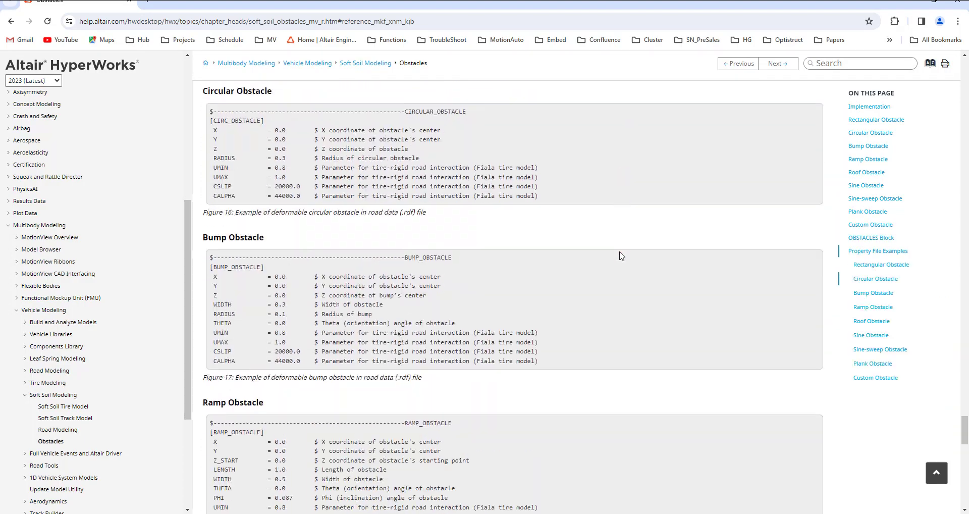
pyautogui.scroll(-19, 621, 256)
# Step: Open SoftSoil_point_contact_205_60R15.tpf from ALTAIR_SOFTSOIL > TireLibrary with Notepad++
pyautogui.hotkey('alt', 'Tab')
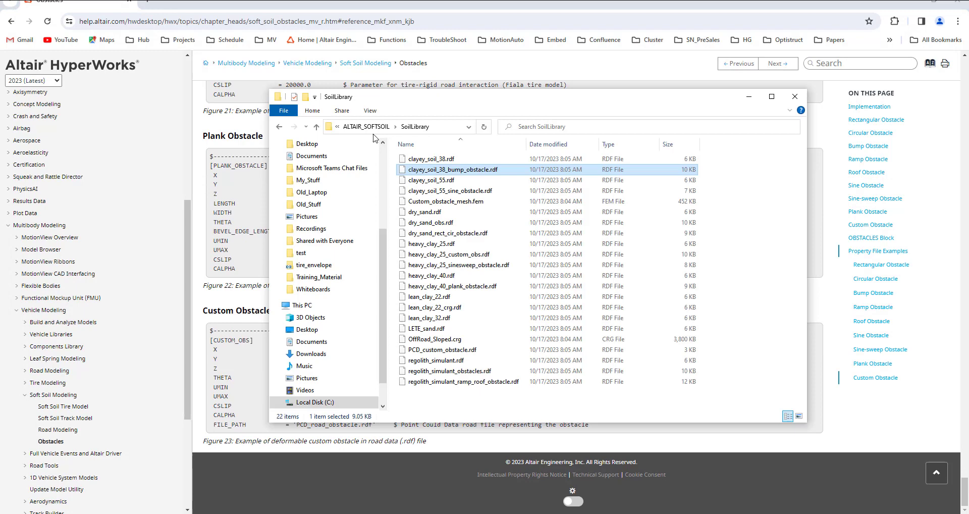
pyautogui.click(373, 127)
pyautogui.doubleClick(415, 170)
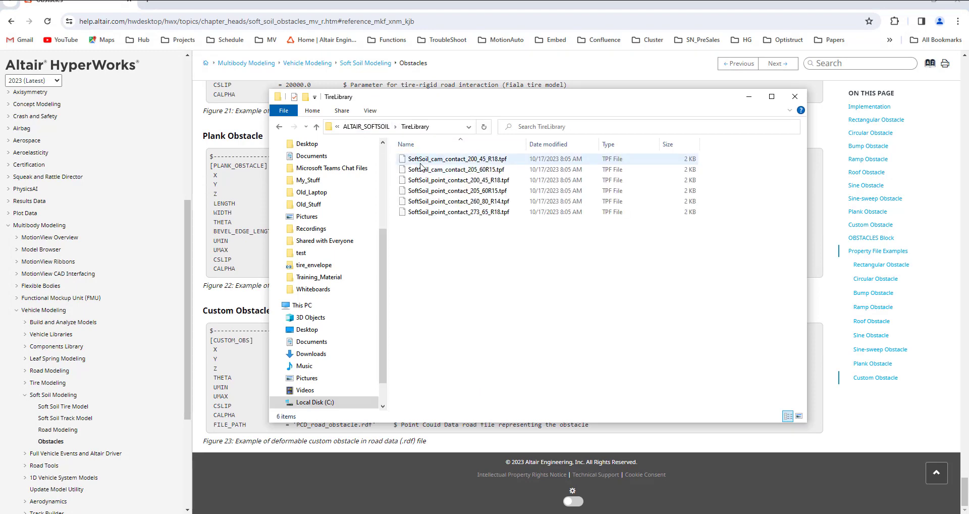
pyautogui.click(422, 195)
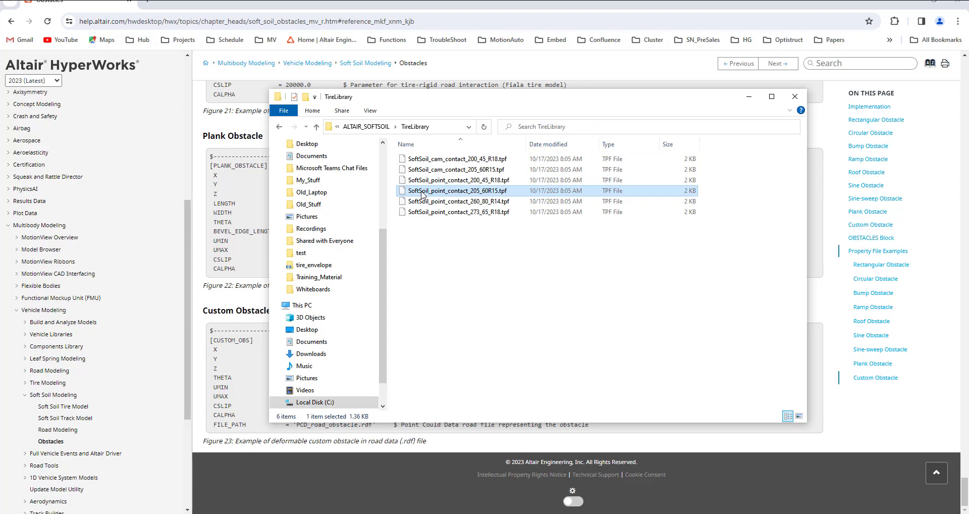
pyautogui.rightClick(422, 195)
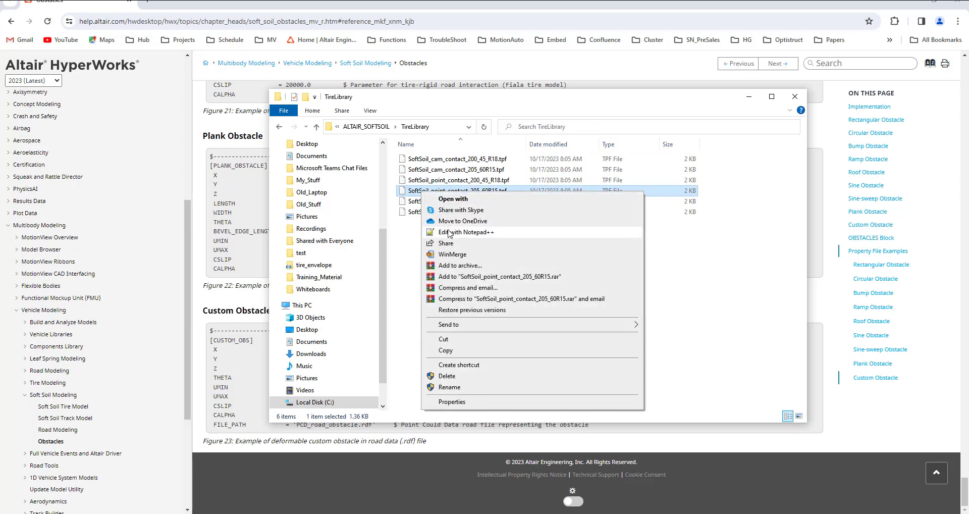
pyautogui.click(449, 232)
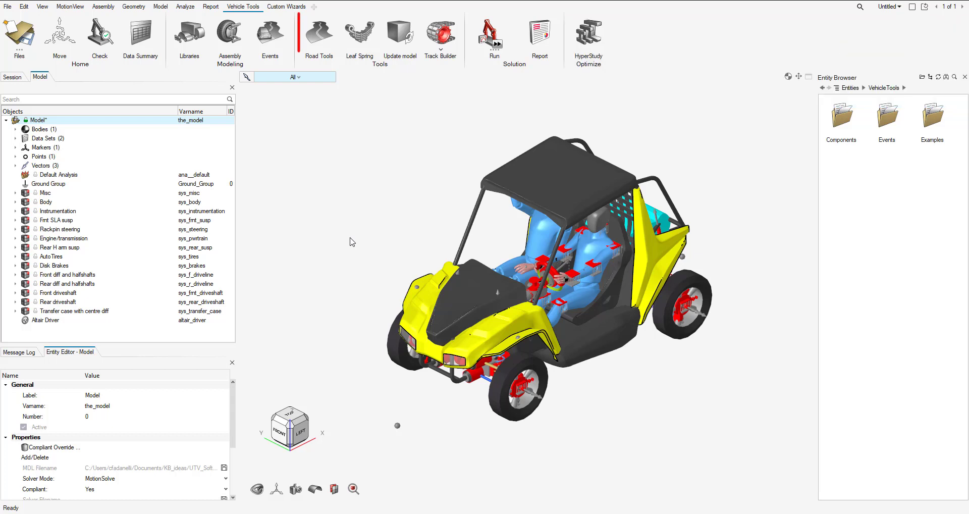
# Step: Load clayey_soil_38_bump_obstacle_v2.rdf into Road Tools and create its road graphic
pyautogui.click(318, 38)
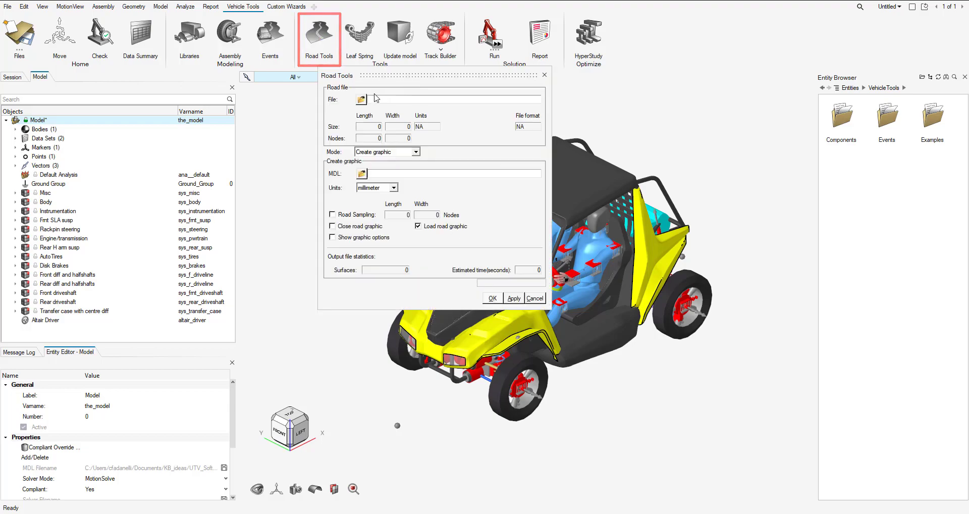
pyautogui.click(362, 100)
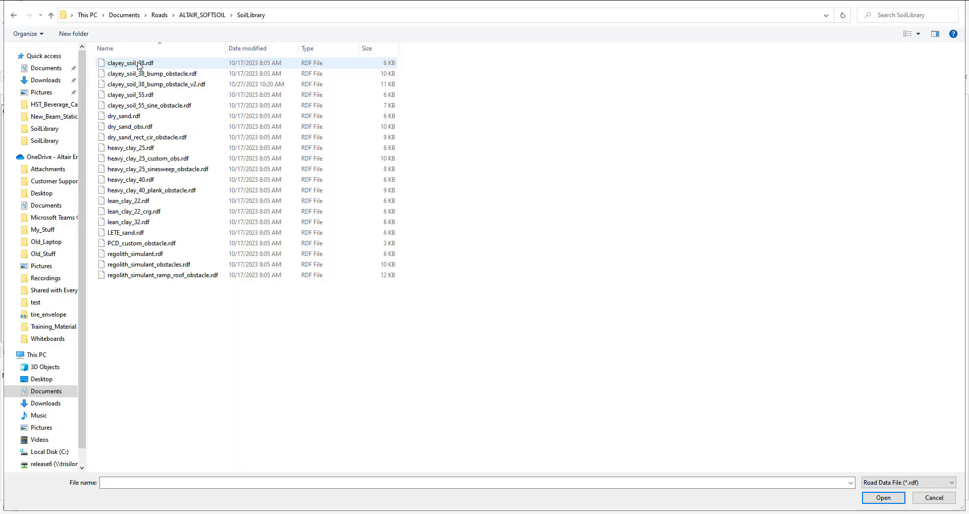
pyautogui.click(187, 86)
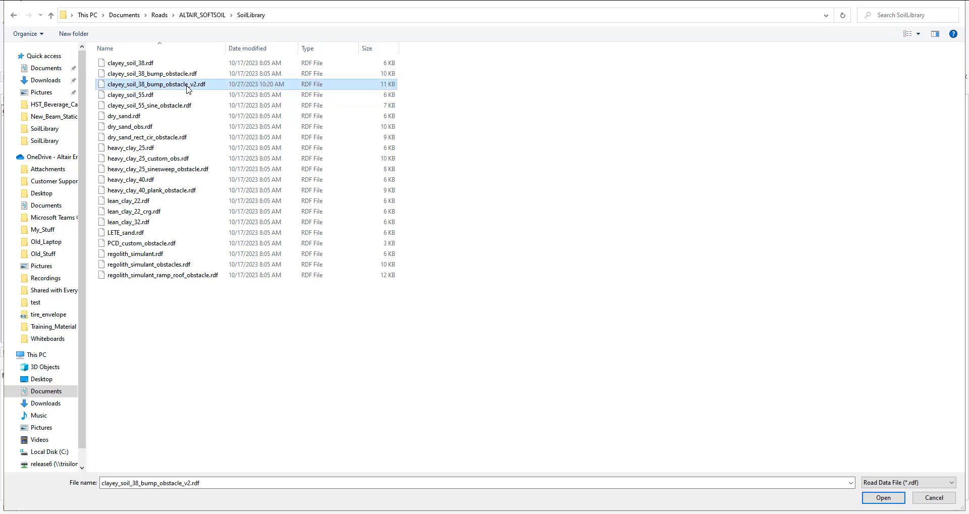
pyautogui.doubleClick(187, 87)
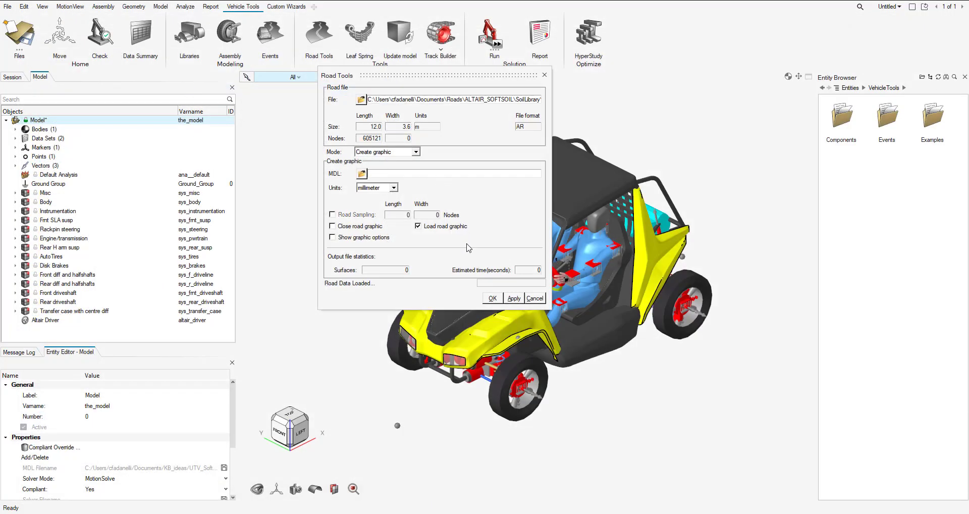
pyautogui.click(491, 299)
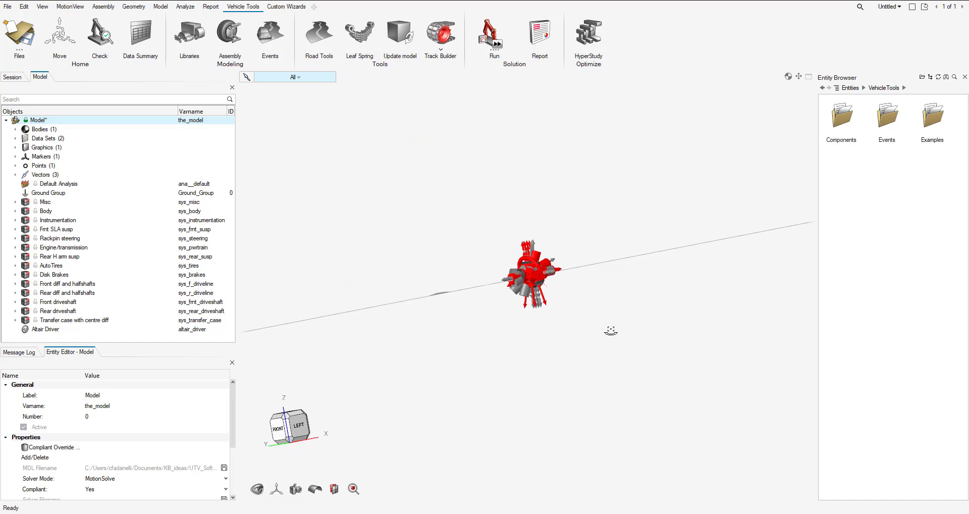
# Step: Set the Road Graphic's marker to AutoTires' Road Reference Marker Front-left
pyautogui.keyDown('ctrl'); pyautogui.moveTo(610, 330); pyautogui.dragTo(606, 251); pyautogui.keyUp('ctrl')
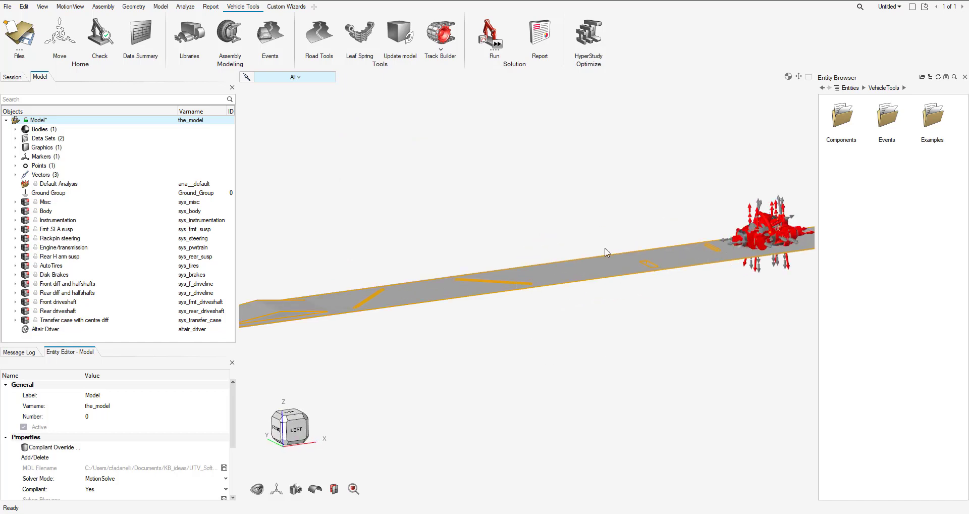
pyautogui.click(15, 147)
pyautogui.click(64, 156)
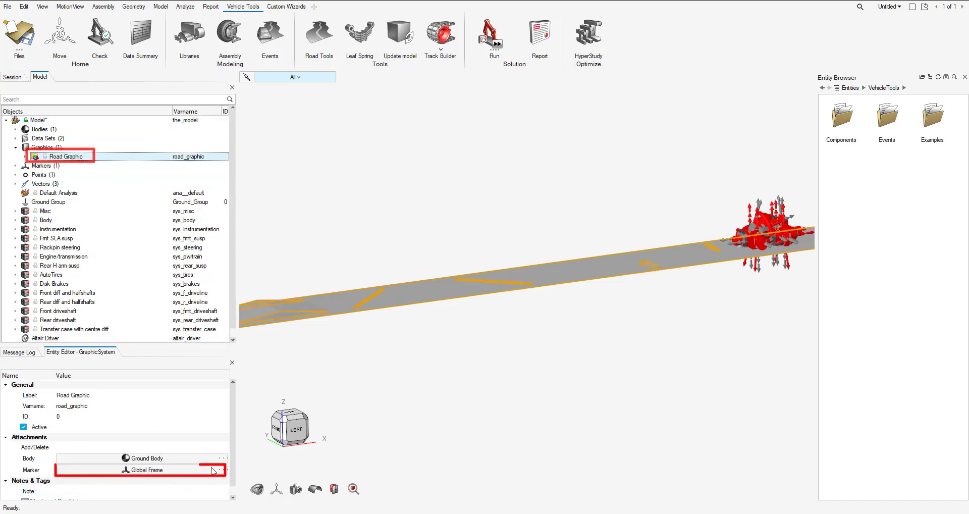
pyautogui.click(220, 470)
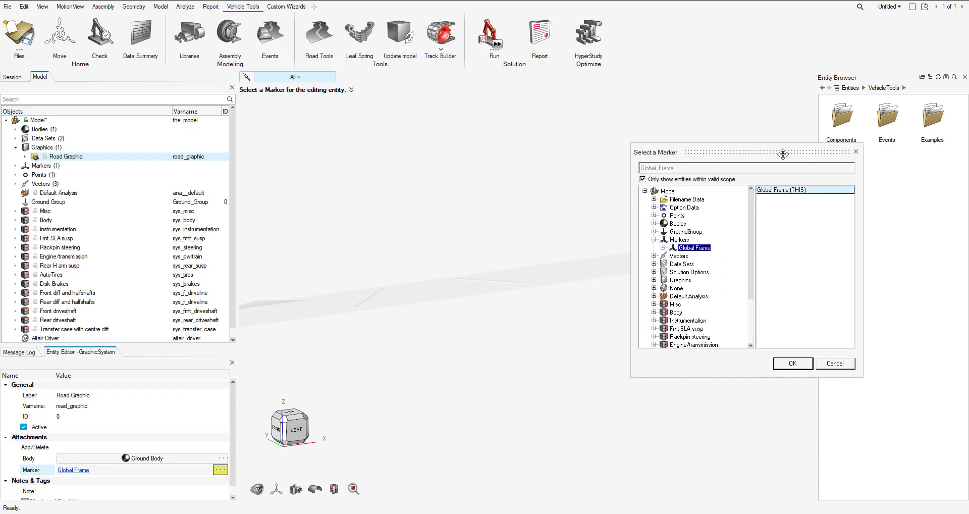
pyautogui.moveTo(566, 211); pyautogui.dragTo(563, 257)
pyautogui.click(492, 256)
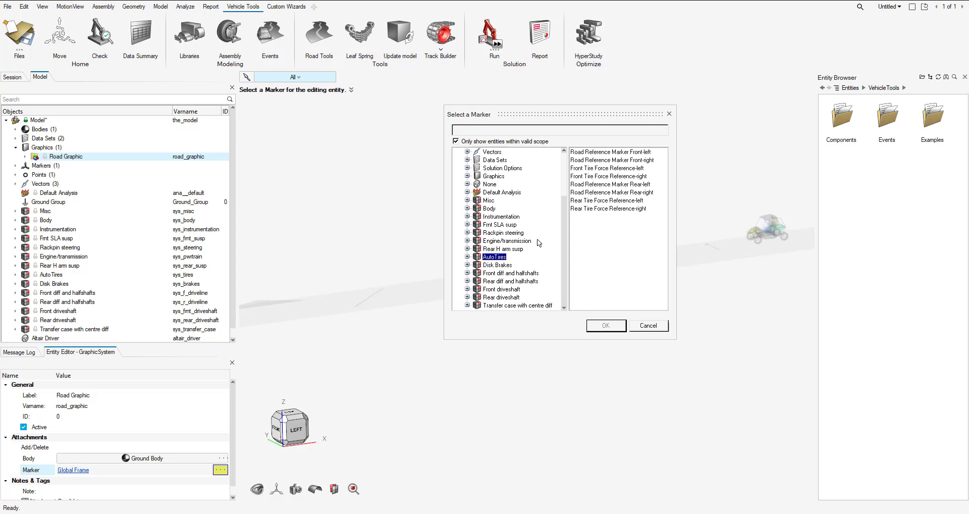
pyautogui.click(599, 153)
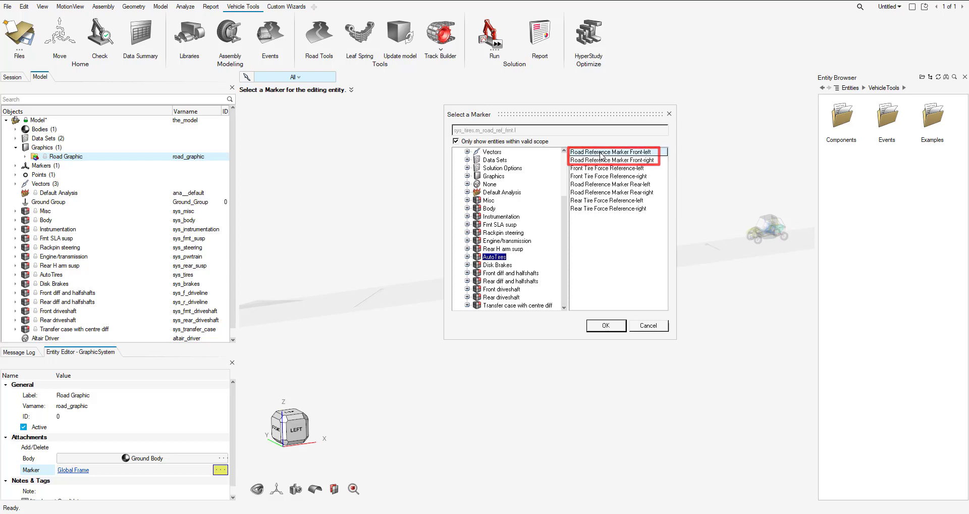
pyautogui.click(613, 325)
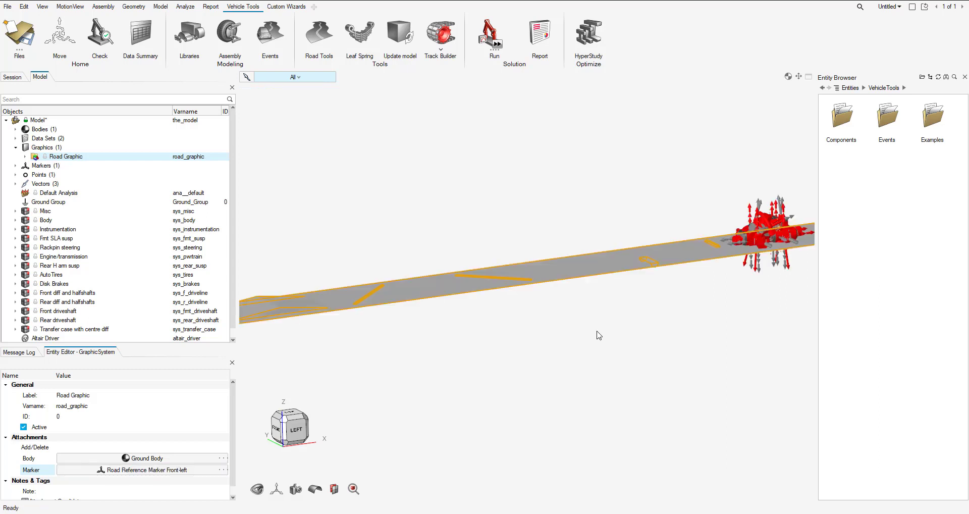
# Step: Expand AutoTires down to its tire entries and select Tire - Front
pyautogui.scroll(5, 772, 232)
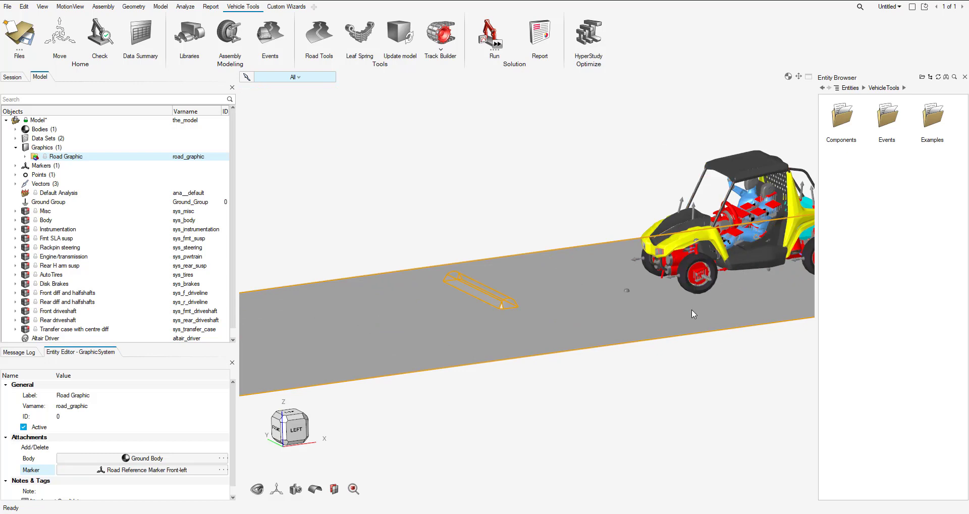
pyautogui.click(15, 275)
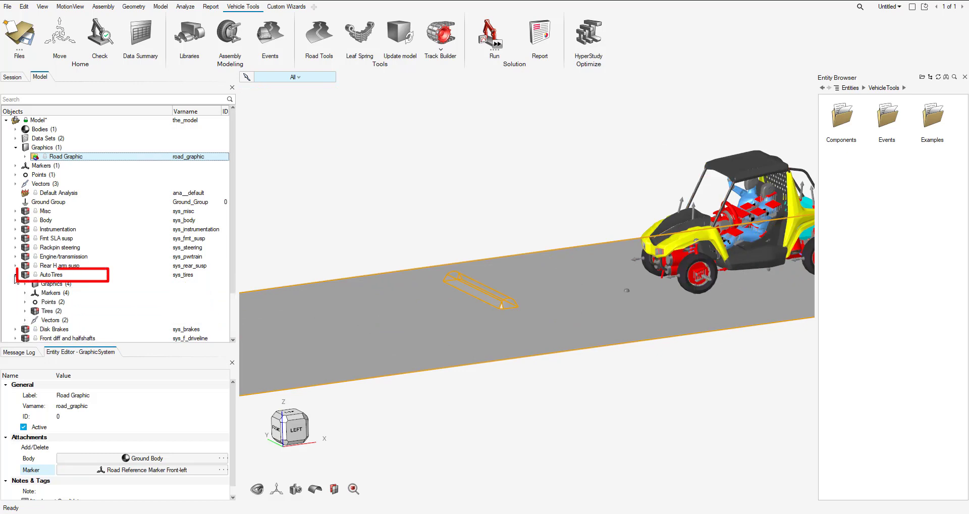
pyautogui.click(25, 310)
pyautogui.click(64, 321)
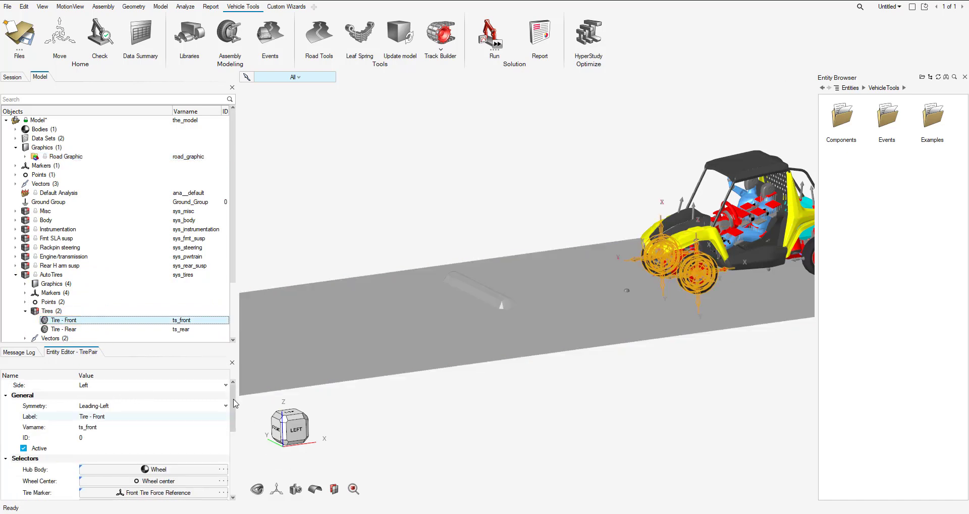
# Step: Set the front Tire Property File to SoftSoil_point_contact_205_60R15.tpf from ALTAIR_SOFTSOIL > TireLibrary
pyautogui.moveTo(235, 403); pyautogui.dragTo(227, 438)
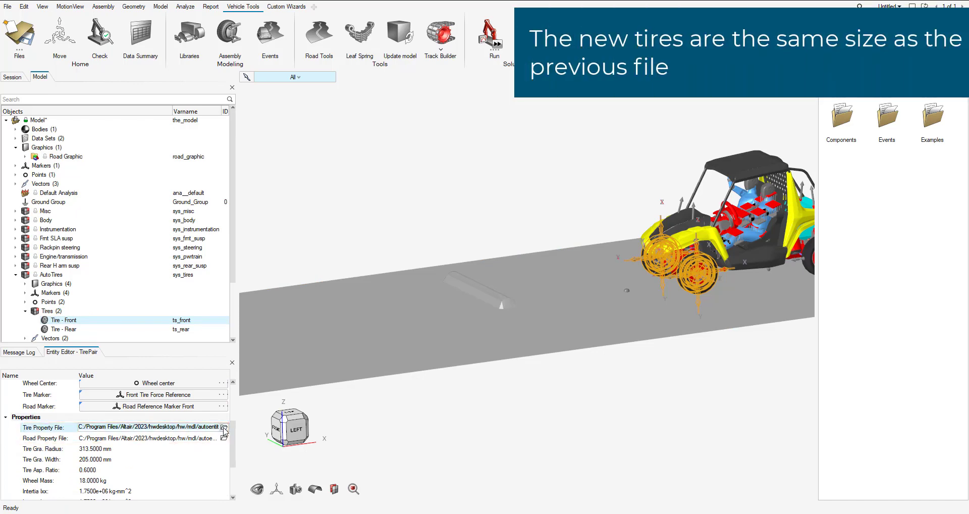
pyautogui.click(224, 428)
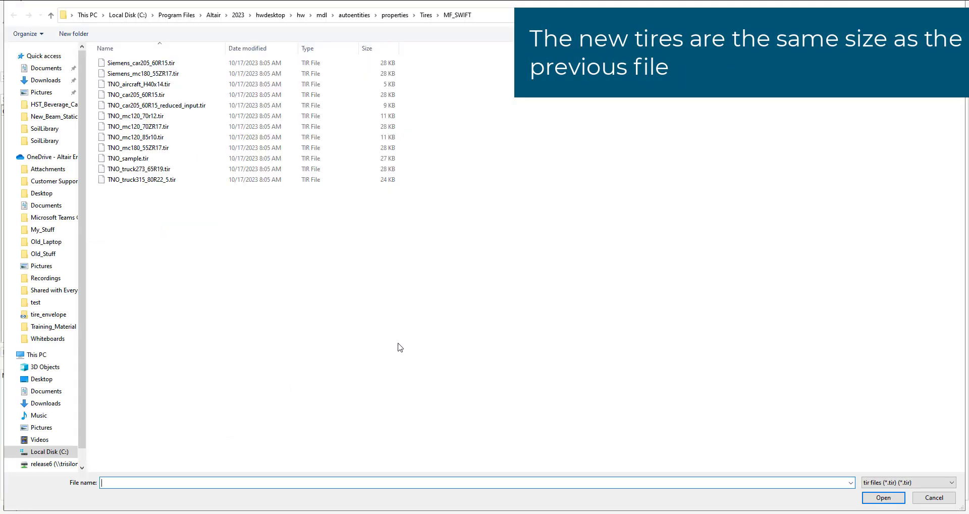
pyautogui.click(427, 15)
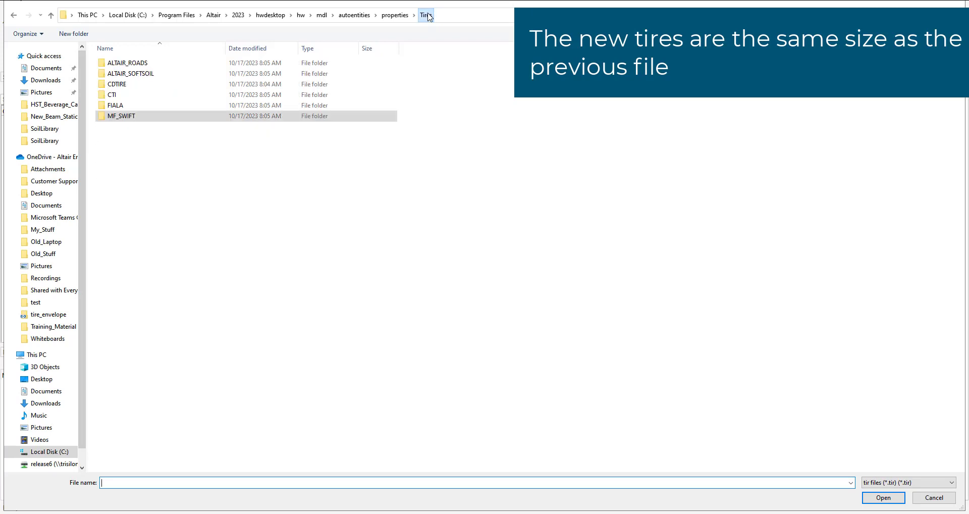
pyautogui.doubleClick(166, 76)
pyautogui.doubleClick(160, 75)
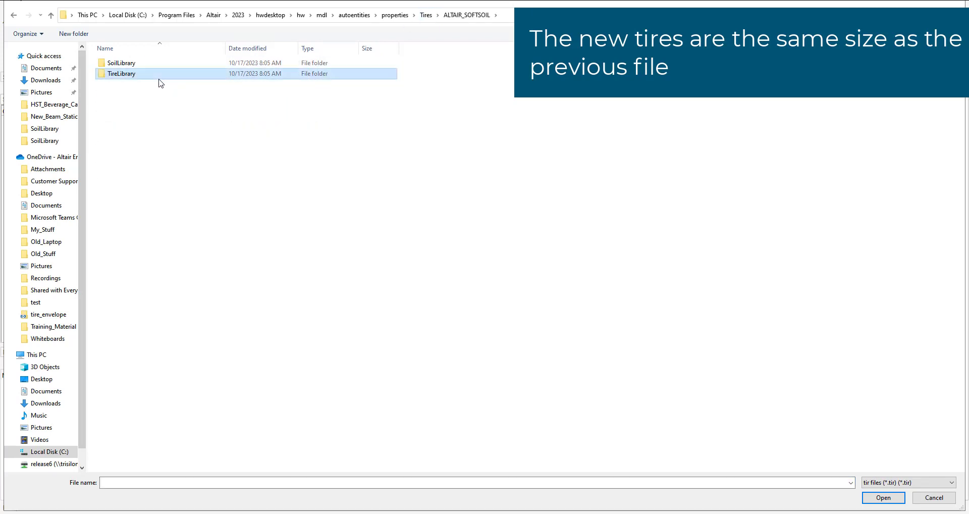
pyautogui.click(883, 482)
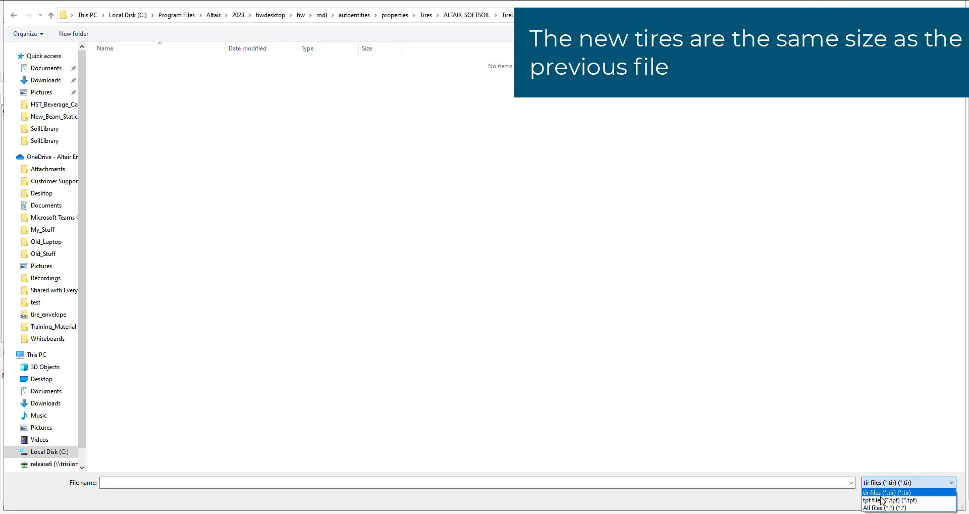
pyautogui.click(882, 500)
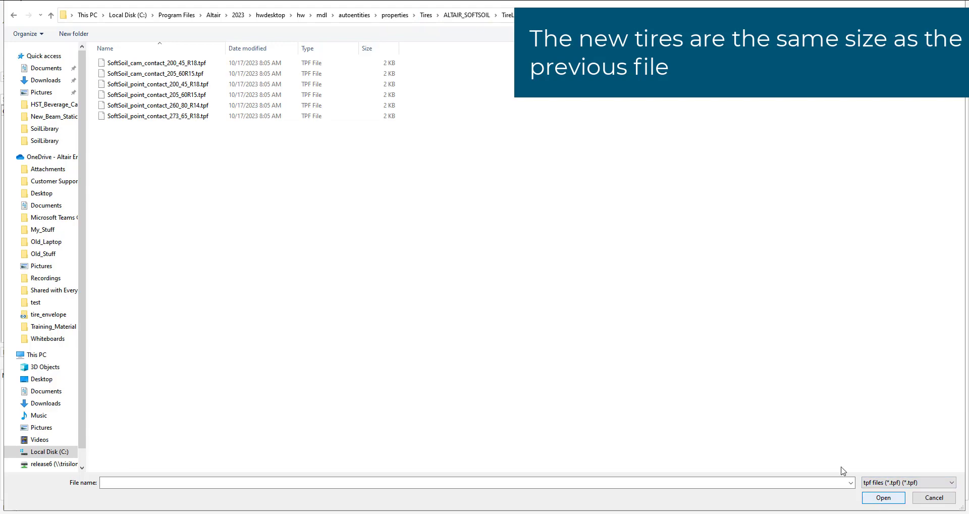
pyautogui.doubleClick(152, 95)
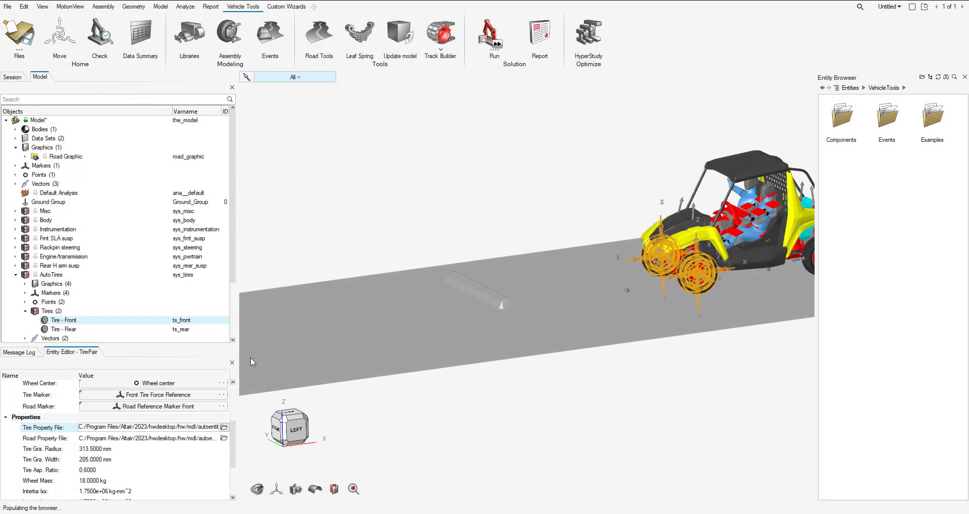
# Step: Set the front Road Property File to clayey_soil_38_bump_obstacle_v2.rdf
pyautogui.click(224, 439)
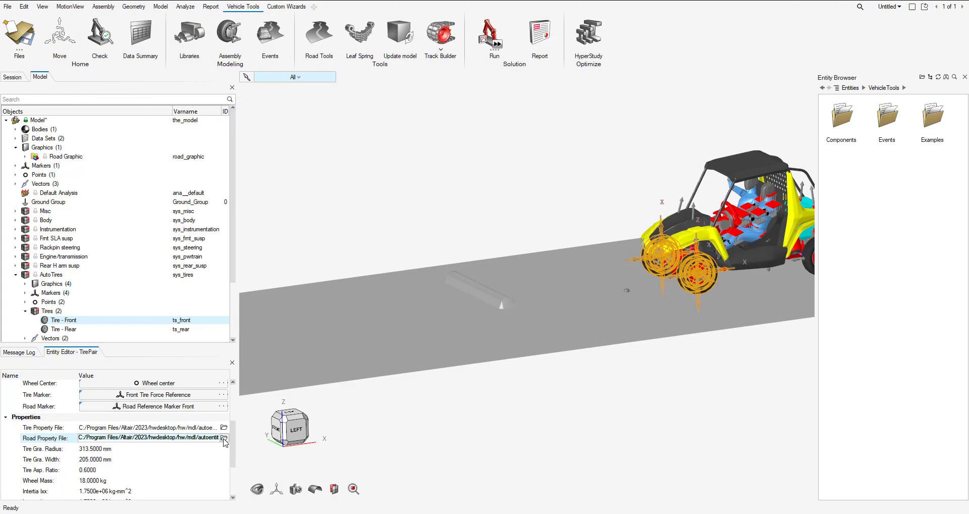
pyautogui.click(223, 438)
pyautogui.doubleClick(157, 84)
# Step: Assign Tire - Rear a soft-soil .tpf file from ALTAIR_SOFTSOIL > TireLibrary
pyautogui.click(71, 330)
pyautogui.click(224, 427)
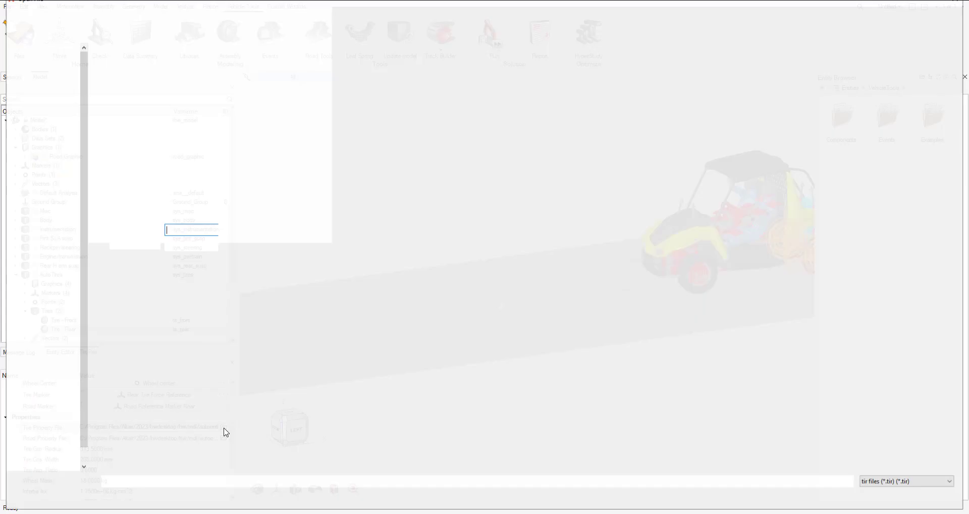
pyautogui.click(426, 15)
pyautogui.doubleClick(130, 62)
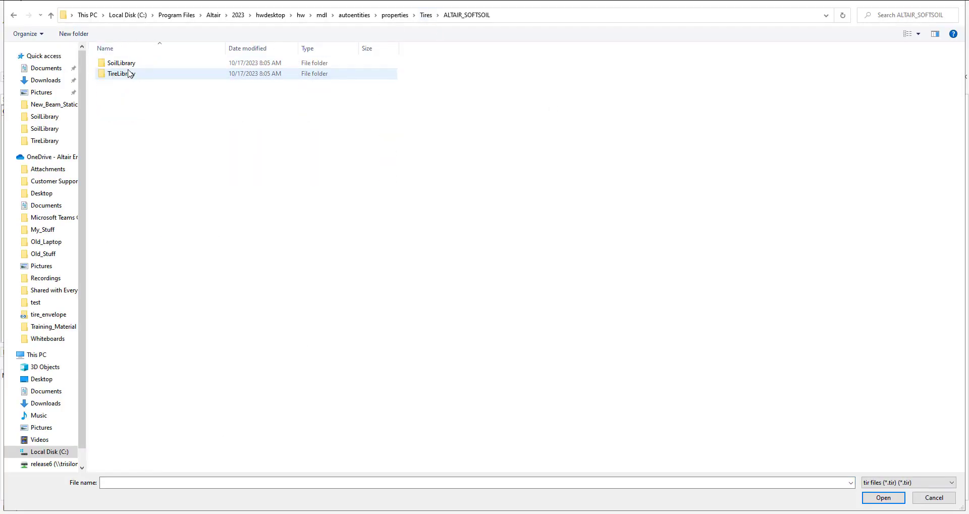
pyautogui.doubleClick(129, 73)
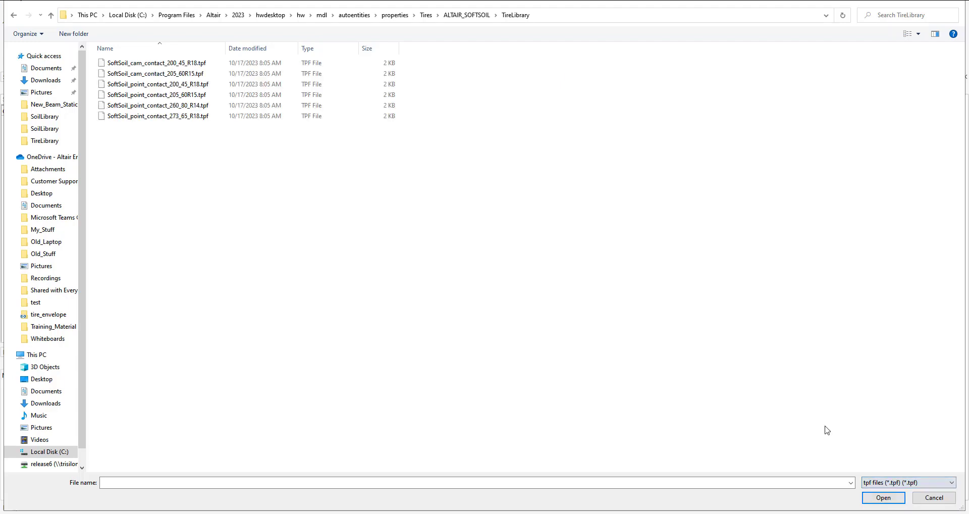
pyautogui.doubleClick(151, 105)
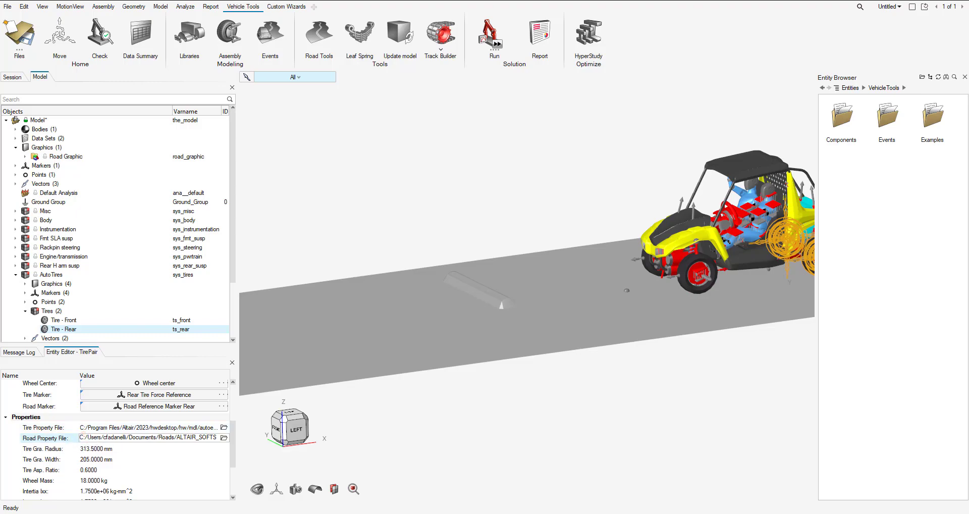
# Step: Scroll through the obstacle blocks of clayey_soil_38_bump_obstacle_v2.rdf, then close the Notepad window
pyautogui.scroll(-4, 629, 177)
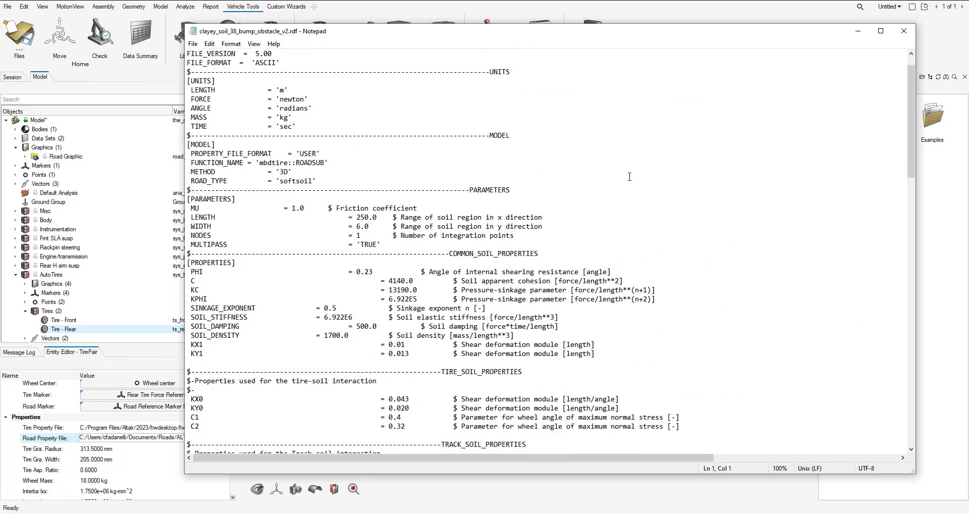
pyautogui.scroll(-20, 629, 177)
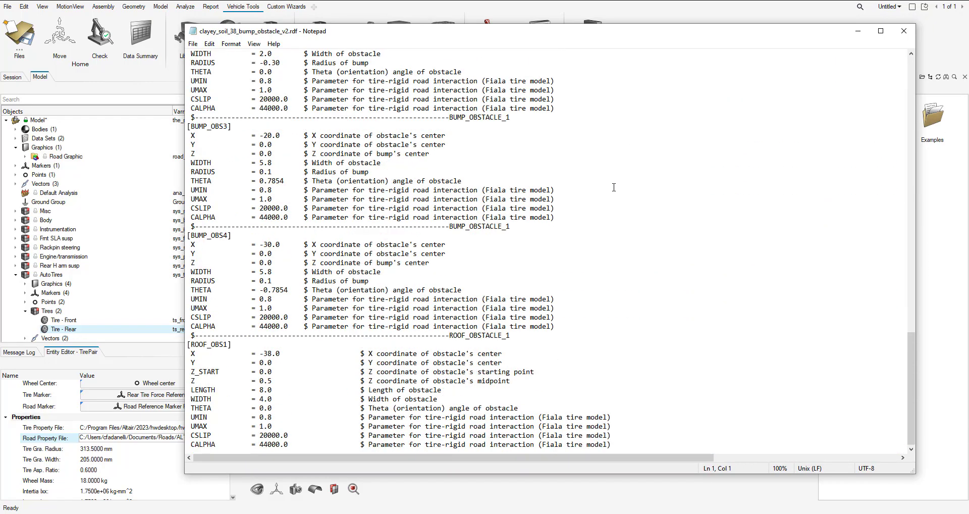
pyautogui.click(904, 31)
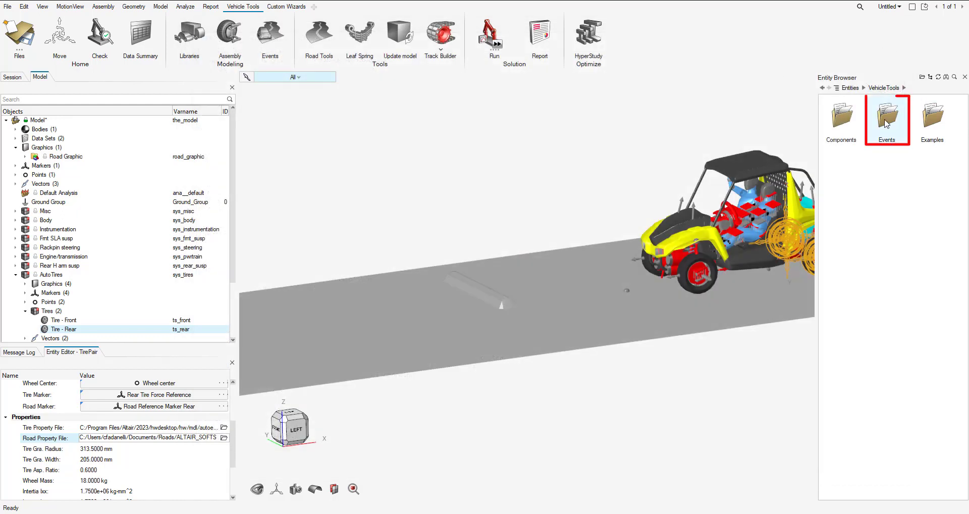
# Step: Create a RoadCourse event from Events > Car_Truck in the Entity Browser
pyautogui.doubleClick(886, 121)
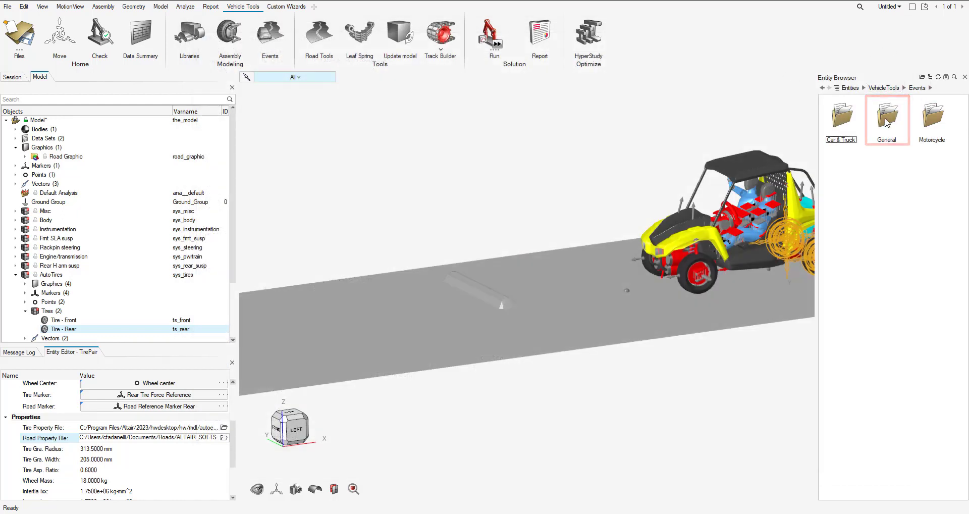
pyautogui.doubleClick(842, 117)
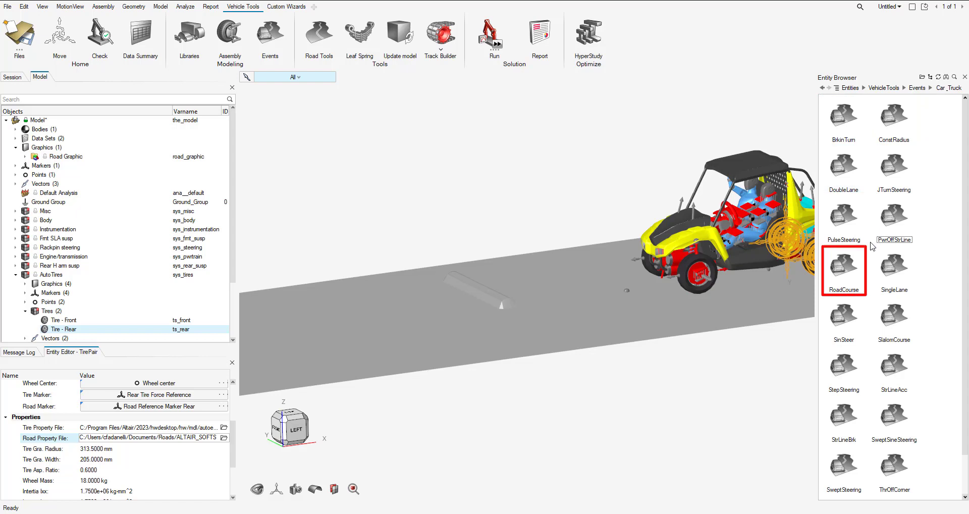
pyautogui.click(844, 268)
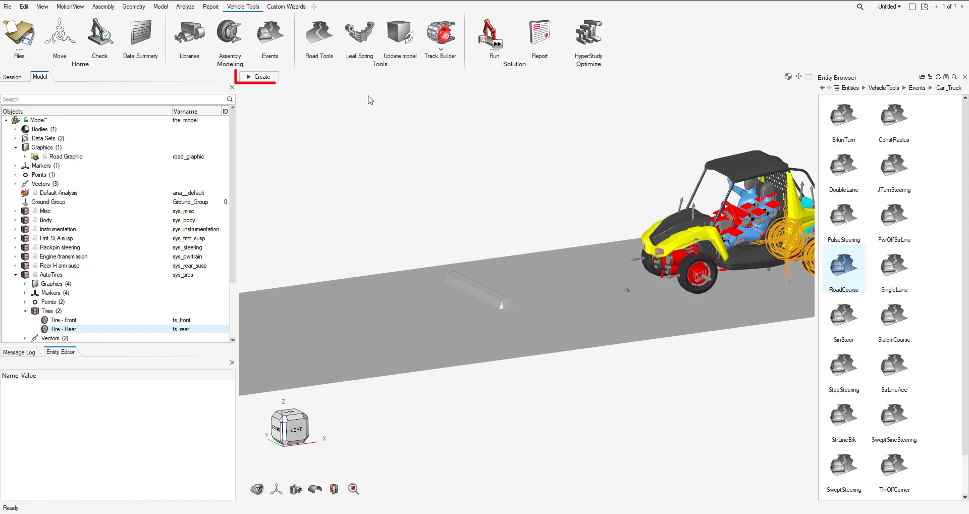
pyautogui.click(260, 76)
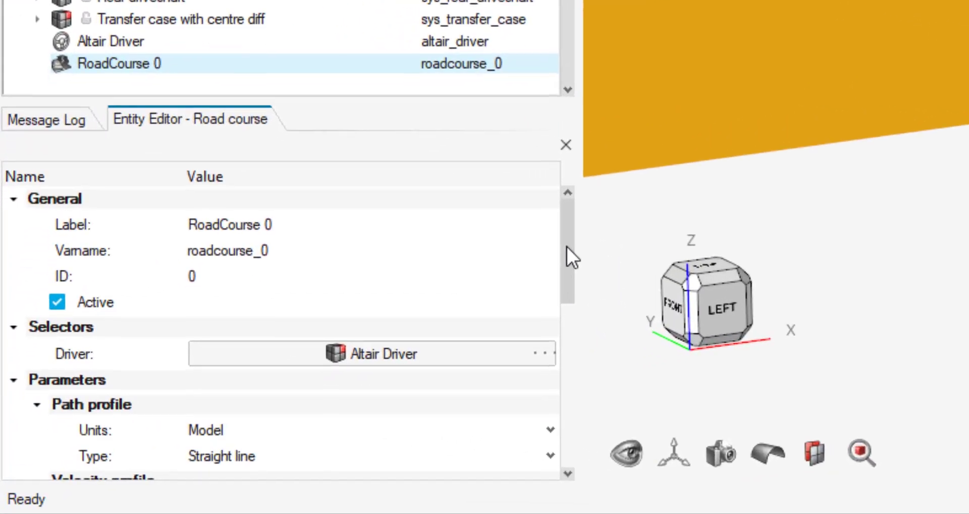
# Step: Set the event's constant velocity to 15 mph
pyautogui.moveTo(233, 407); pyautogui.dragTo(233, 433)
pyautogui.moveTo(565, 307); pyautogui.dragTo(562, 326)
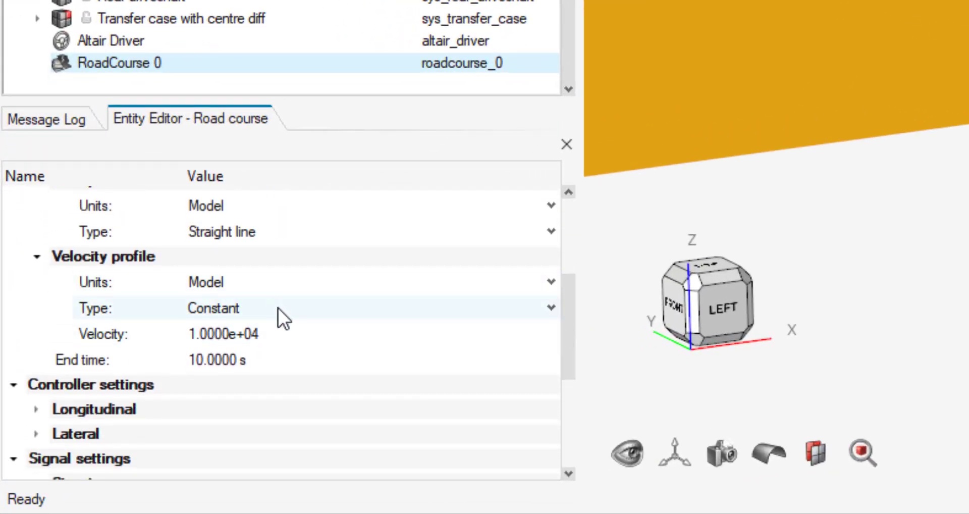
pyautogui.click(277, 284)
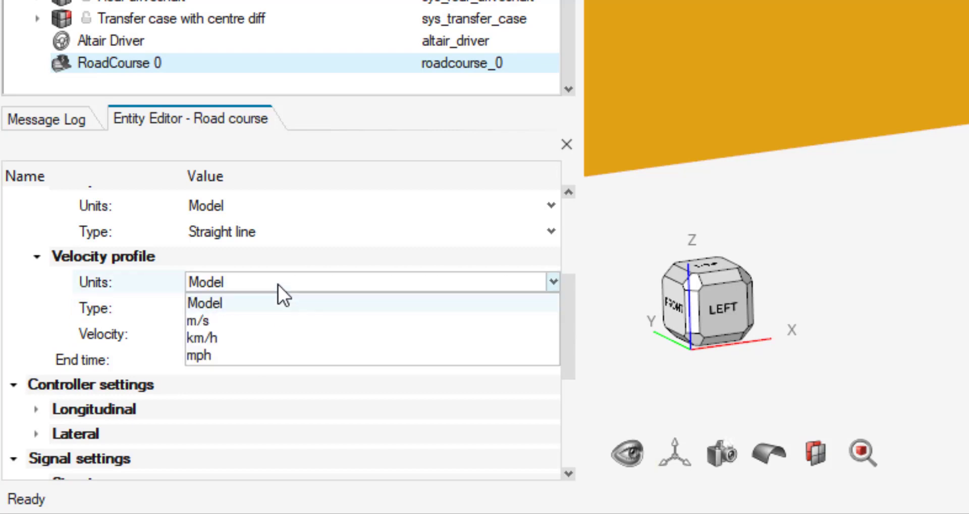
pyautogui.click(201, 355)
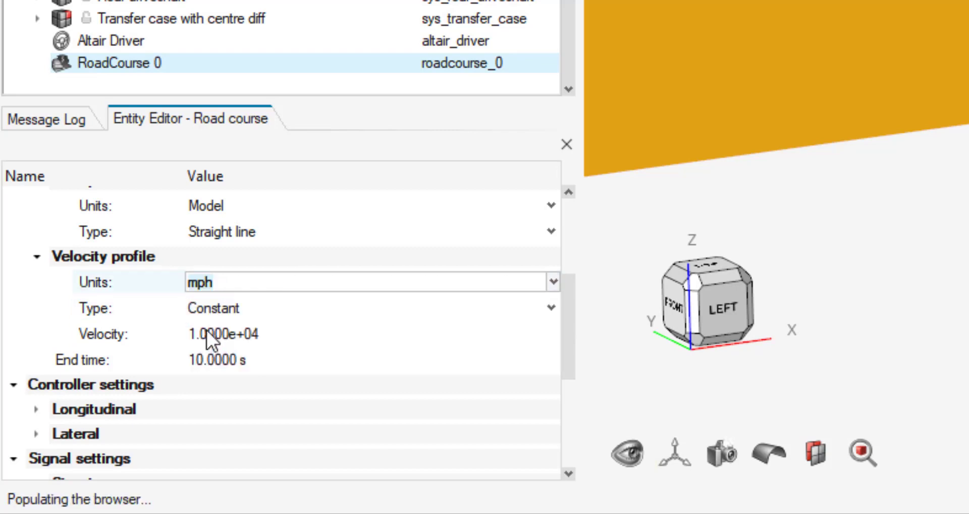
pyautogui.click(207, 329)
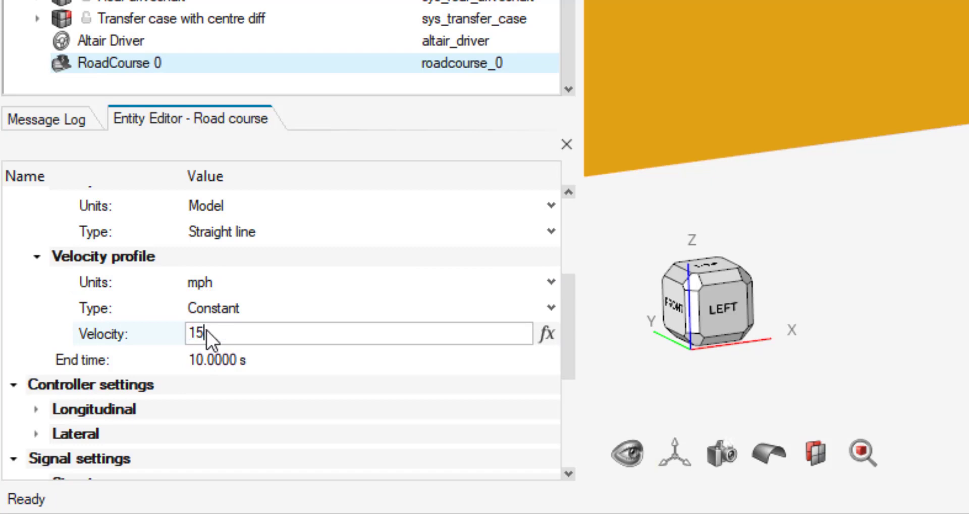
pyautogui.press('Tab')
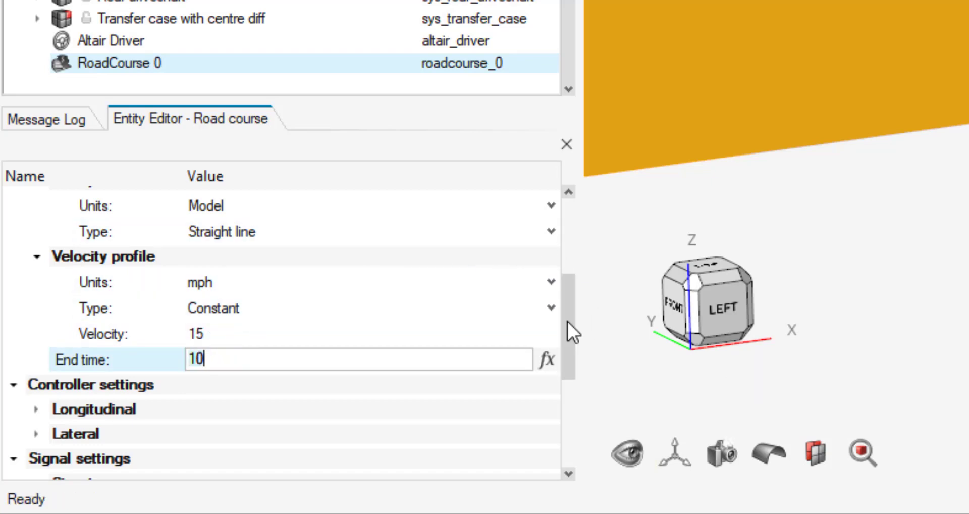
# Step: Set the event's Road selection to Tires
pyautogui.moveTo(567, 321); pyautogui.dragTo(548, 414)
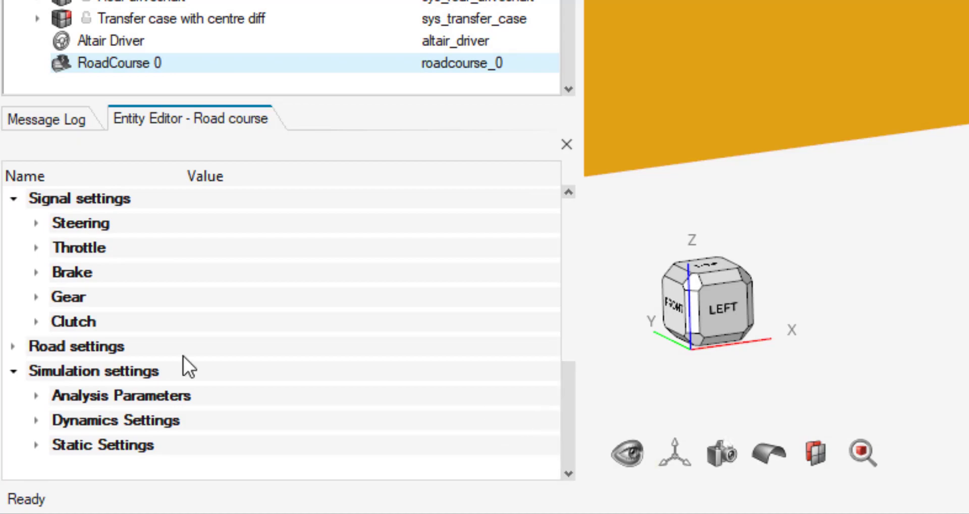
pyautogui.click(14, 343)
pyautogui.click(226, 373)
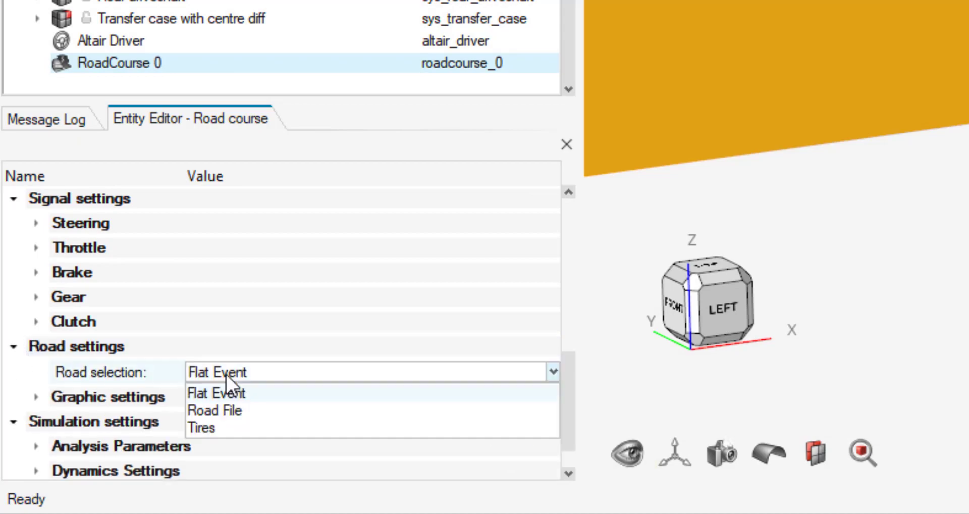
pyautogui.click(211, 428)
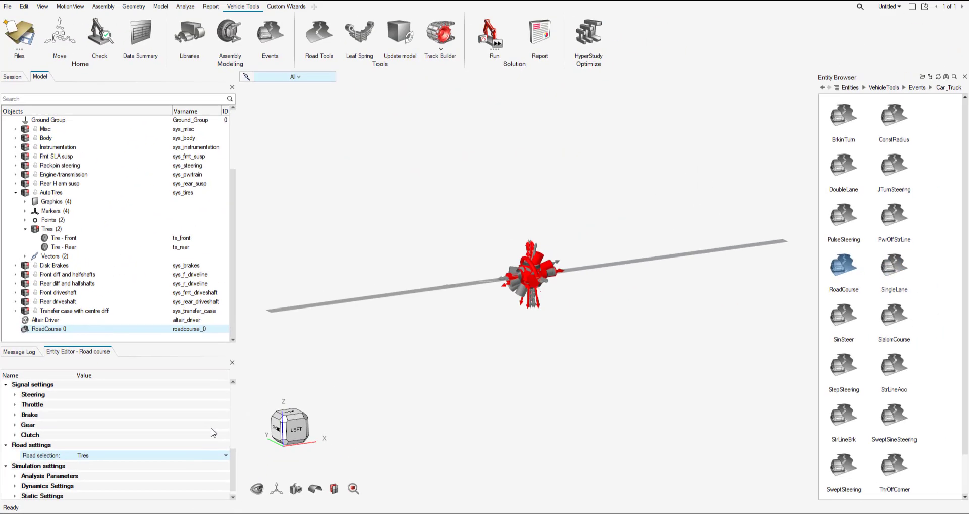
pyautogui.scroll(5, 462, 267)
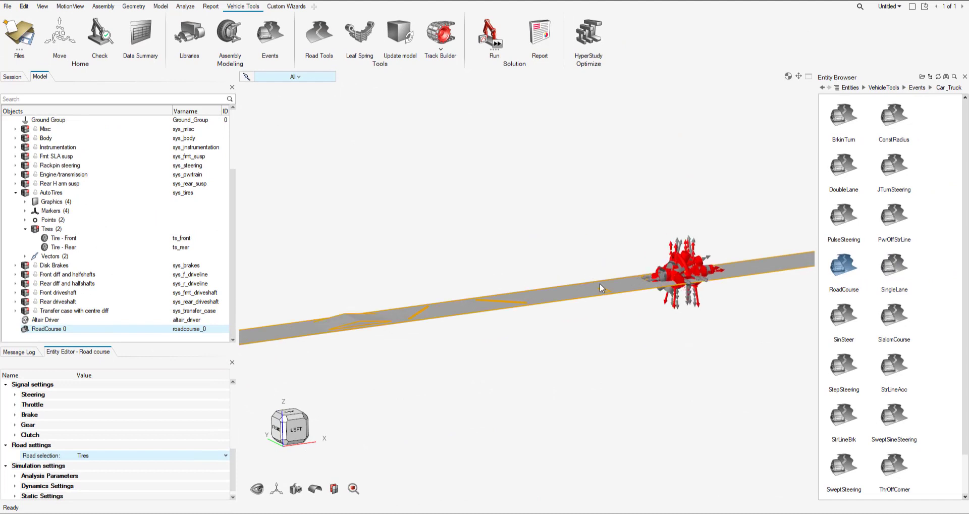
pyautogui.scroll(3, 605, 287)
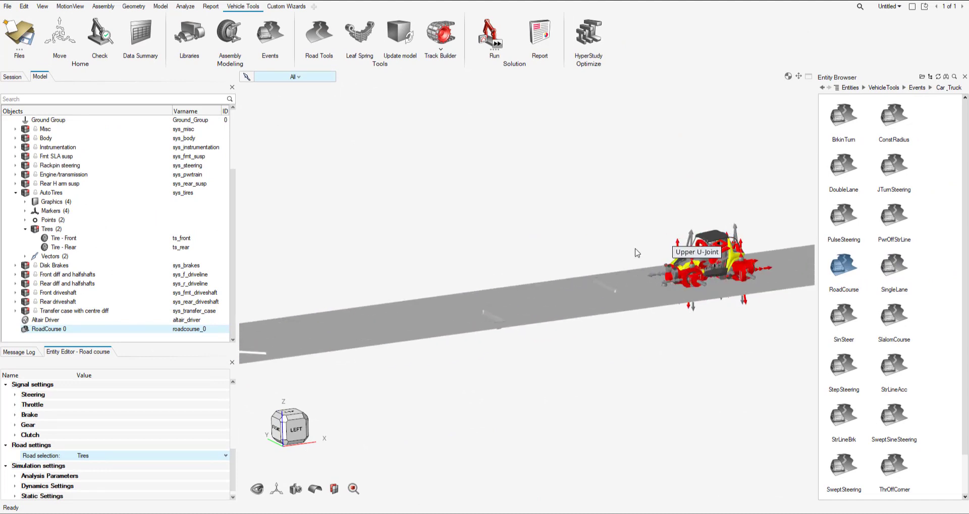
pyautogui.moveTo(512, 43)
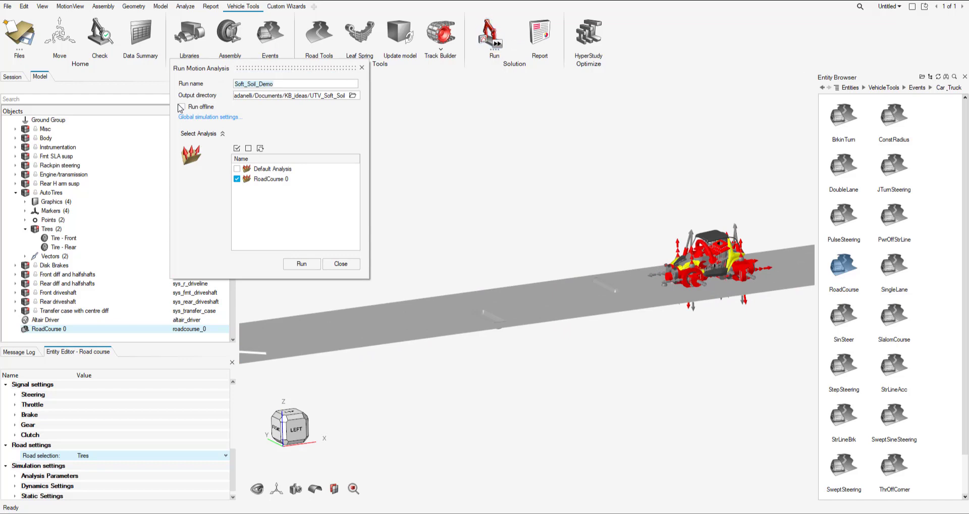
# Step: Solve the Soft_Soil_Demo road course as an offline run and close the finished solver console
pyautogui.click(181, 107)
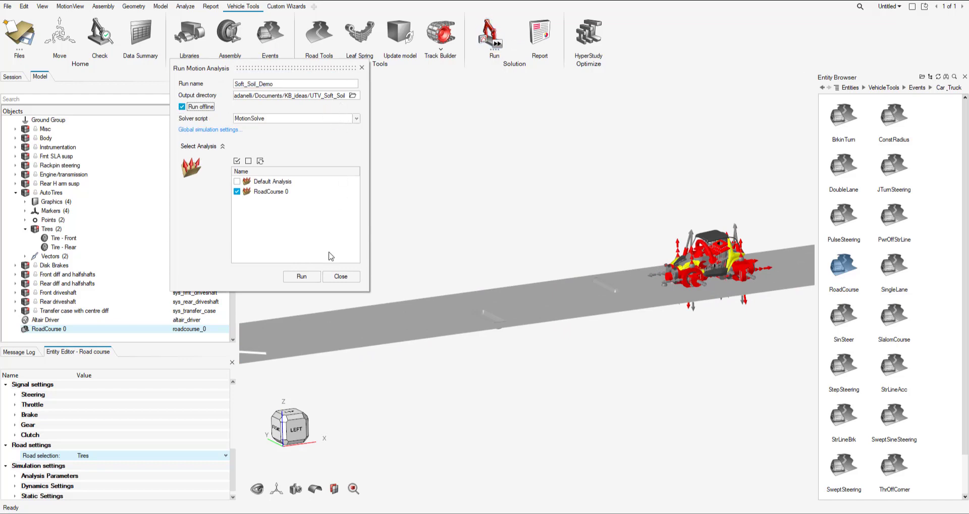
pyautogui.click(302, 280)
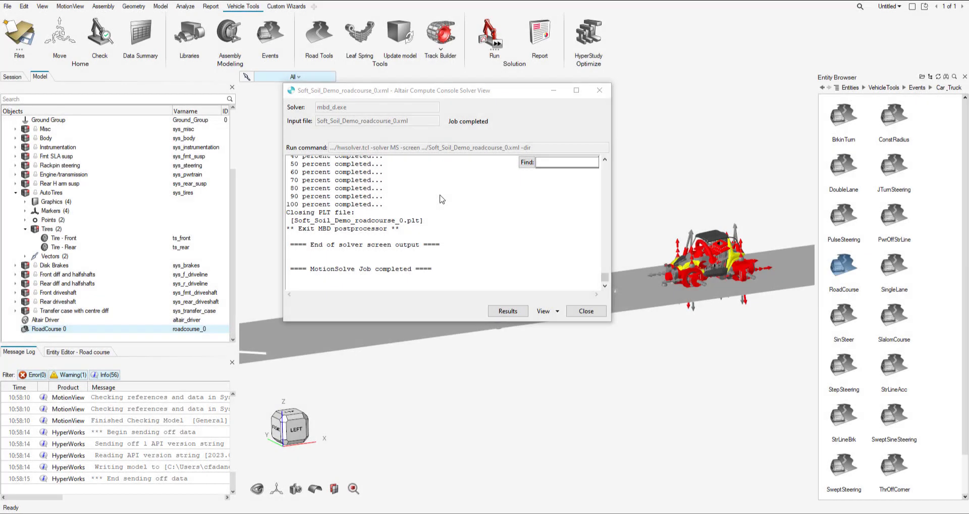
pyautogui.click(599, 89)
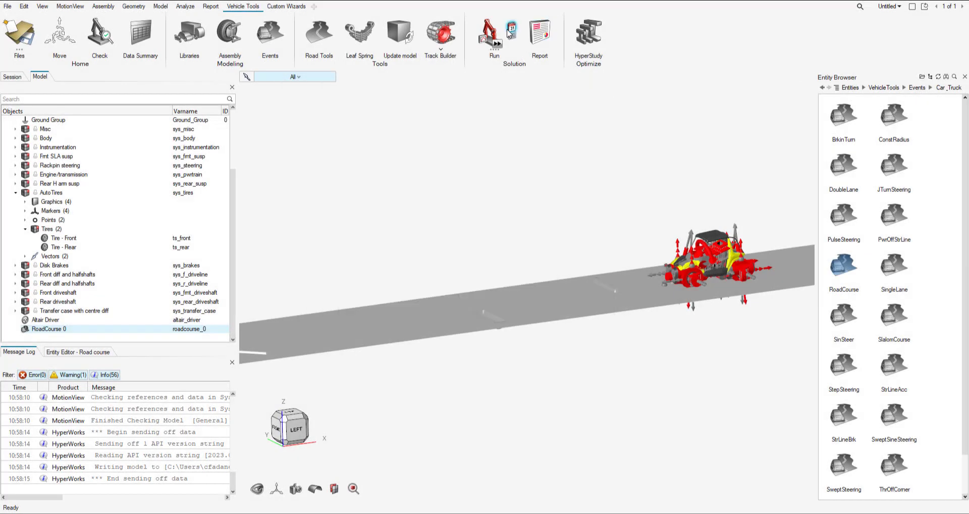
# Step: From Run History, animate the Soft_Soil_Demo_roadcourse_0 results of UTV_4x4_Start.mdl in HyperView
pyautogui.click(512, 30)
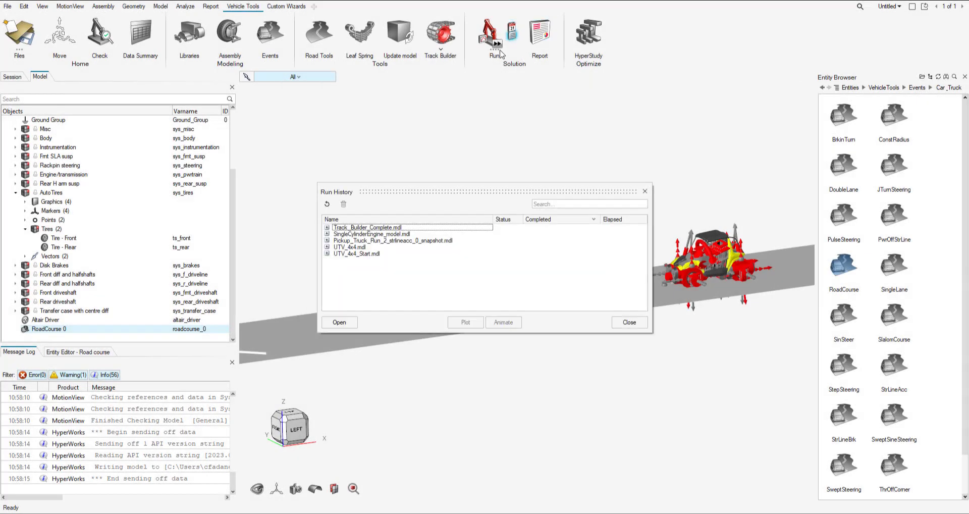
pyautogui.click(327, 254)
pyautogui.click(363, 263)
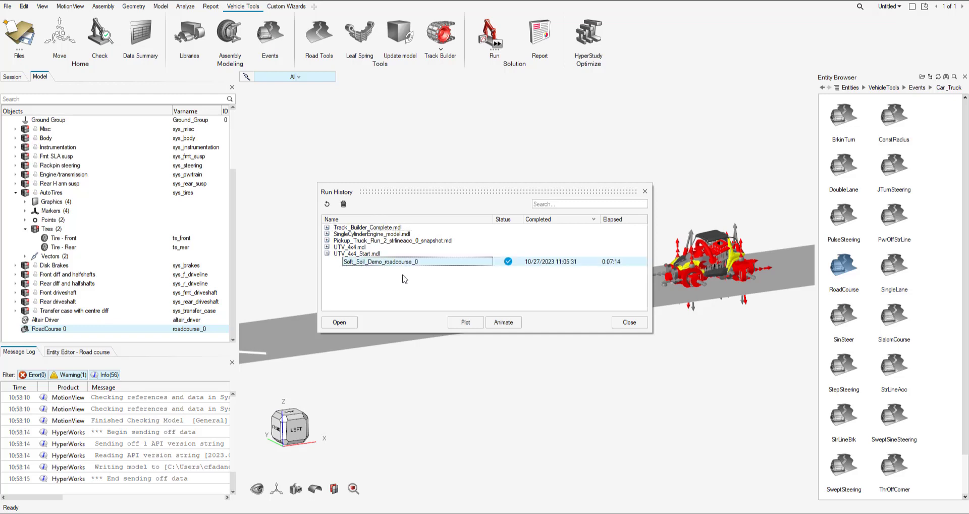
pyautogui.click(502, 323)
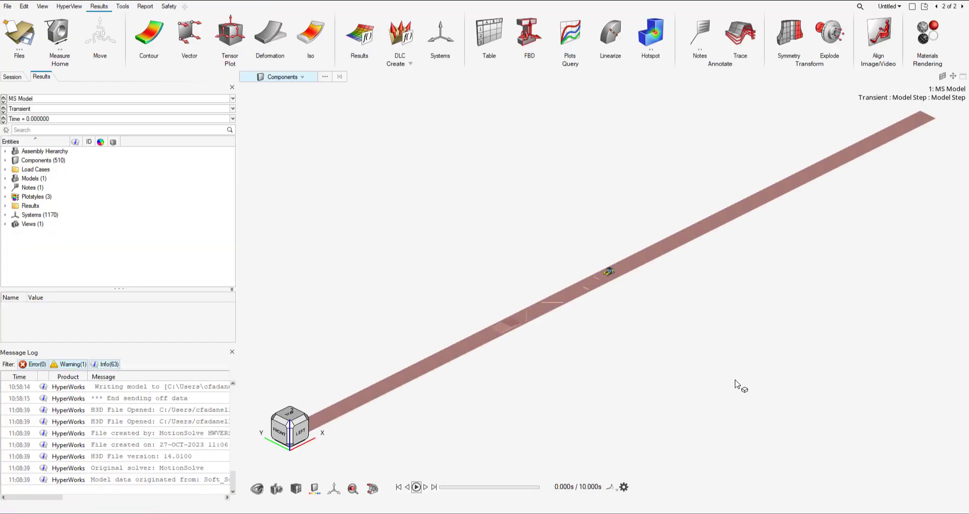
# Step: Apply an Elastic Sinkage contour to the road component from a low front-left view, then play the animation
pyautogui.keyDown('ctrl'); pyautogui.moveTo(737, 384); pyautogui.dragTo(599, 340); pyautogui.keyUp('ctrl')
pyautogui.scroll(3, 536, 343)
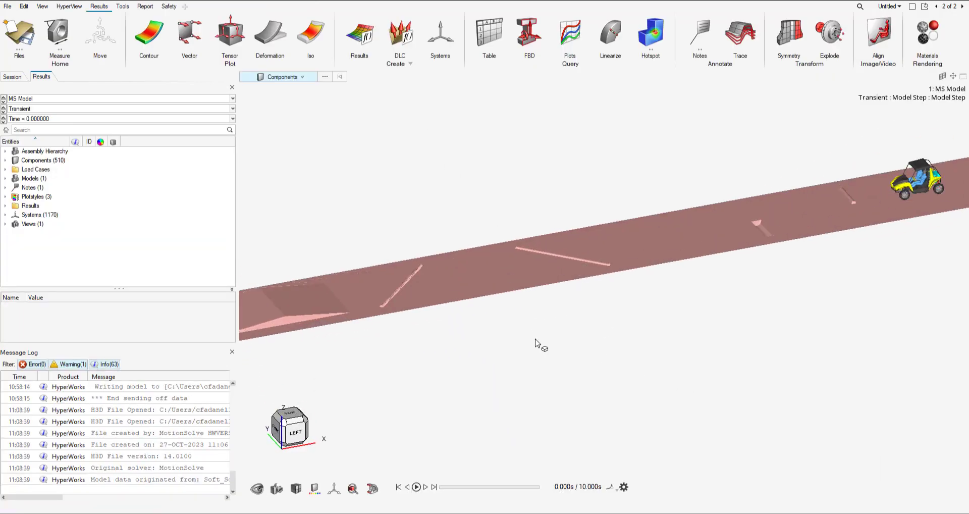
pyautogui.keyDown('ctrl'); pyautogui.moveTo(487, 363); pyautogui.dragTo(565, 364); pyautogui.keyUp('ctrl')
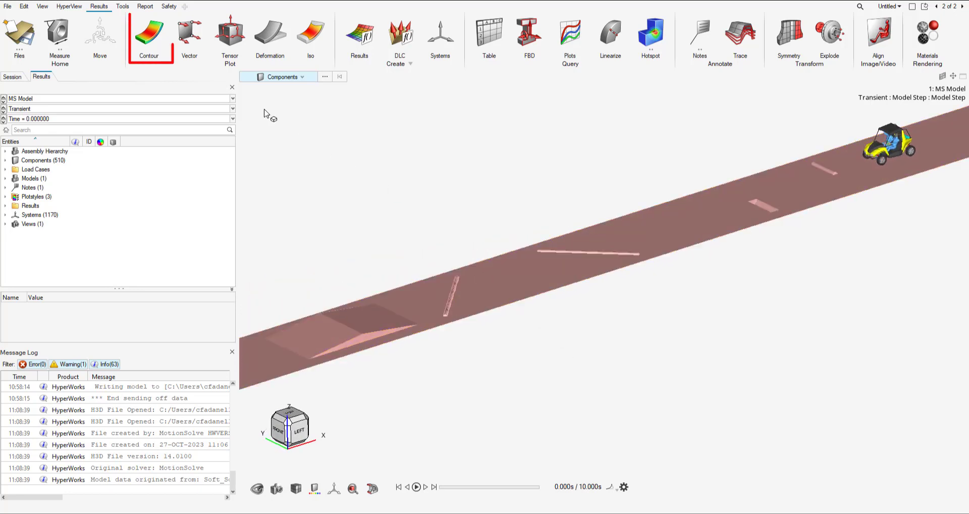
pyautogui.click(149, 34)
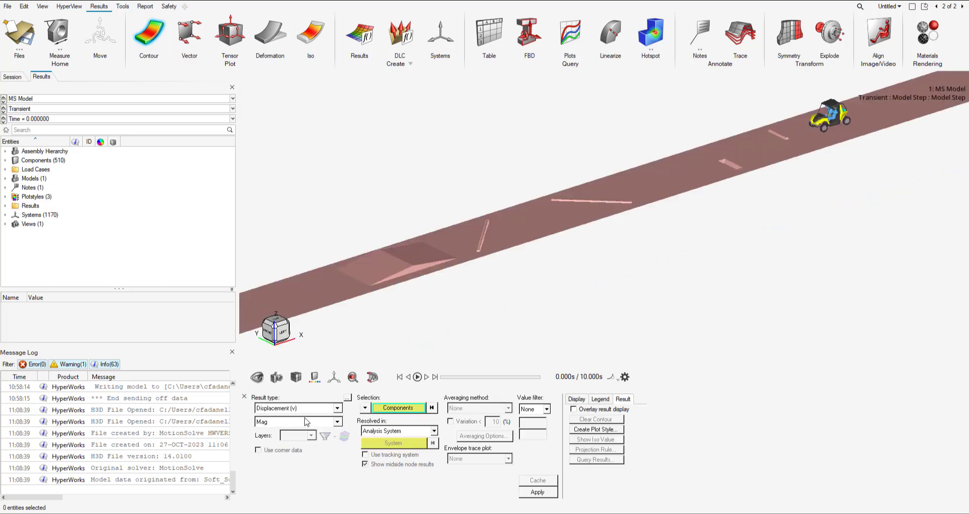
pyautogui.click(303, 413)
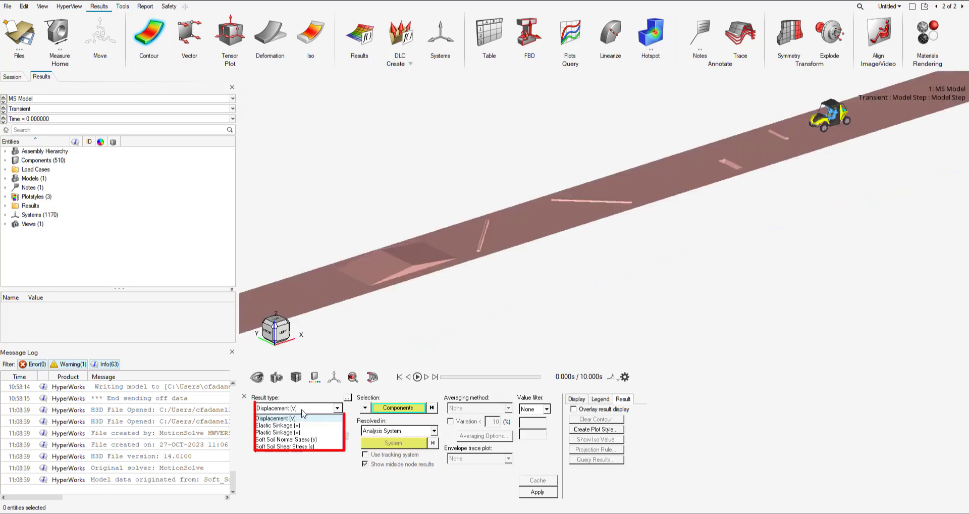
pyautogui.click(280, 426)
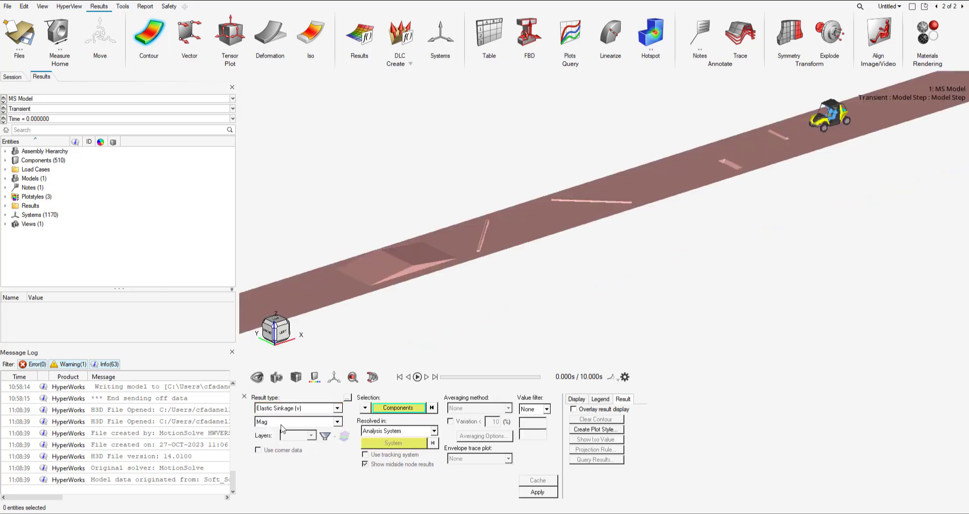
pyautogui.click(522, 237)
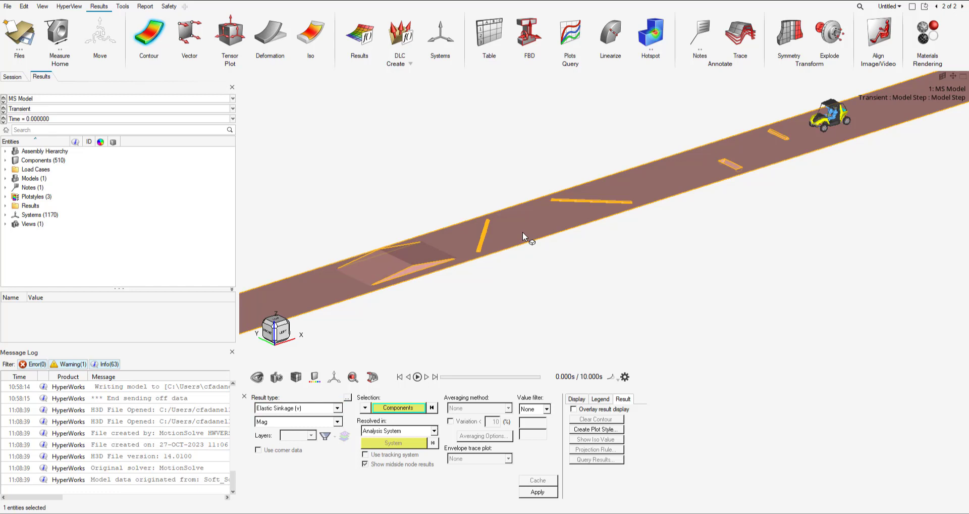
pyautogui.click(537, 492)
pyautogui.click(418, 376)
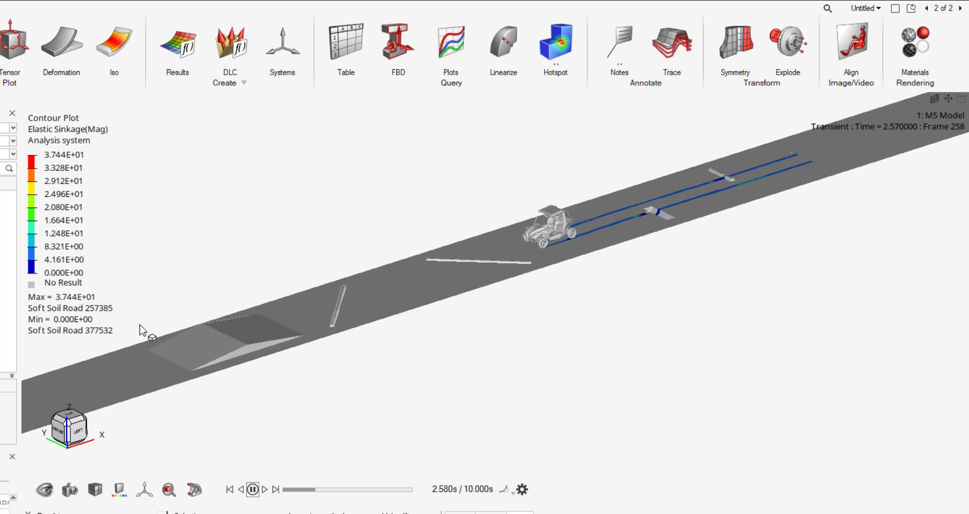
# Step: Zoom in while the animation plays to watch sinkage ruts trail the UTV toward the ramp
pyautogui.scroll(5, 145, 330)
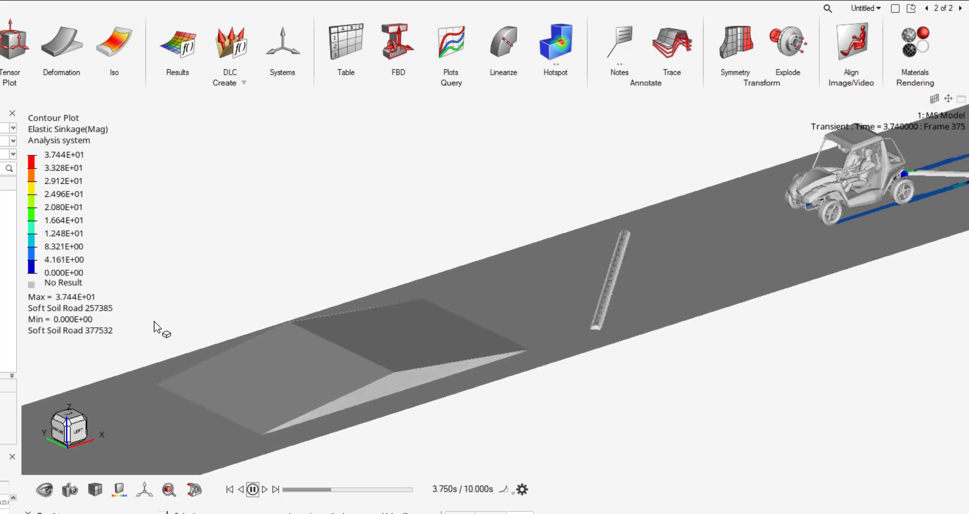